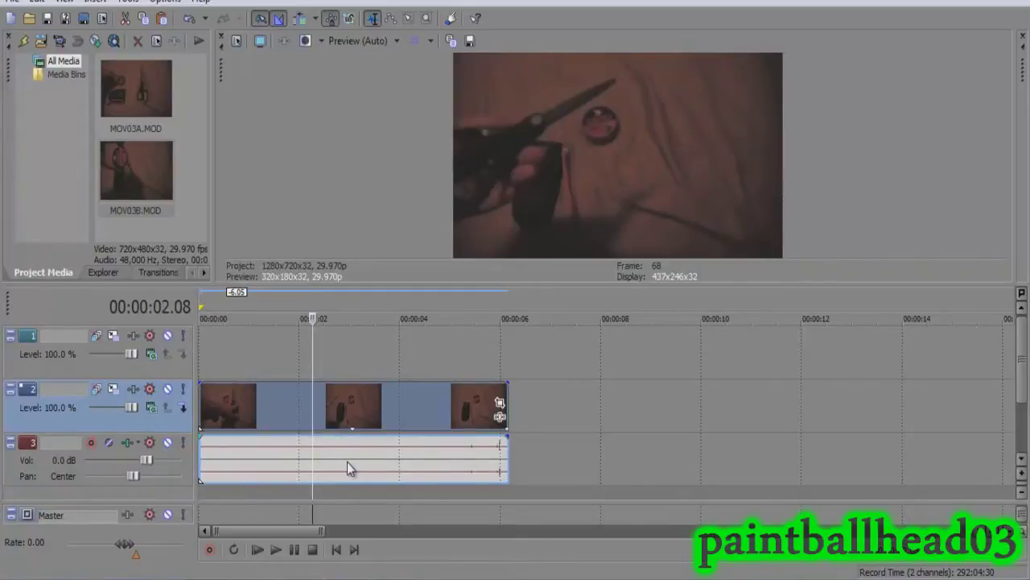
- Insert an additional empty video track above the clip's track and delete the extra track
left_click(181, 376)
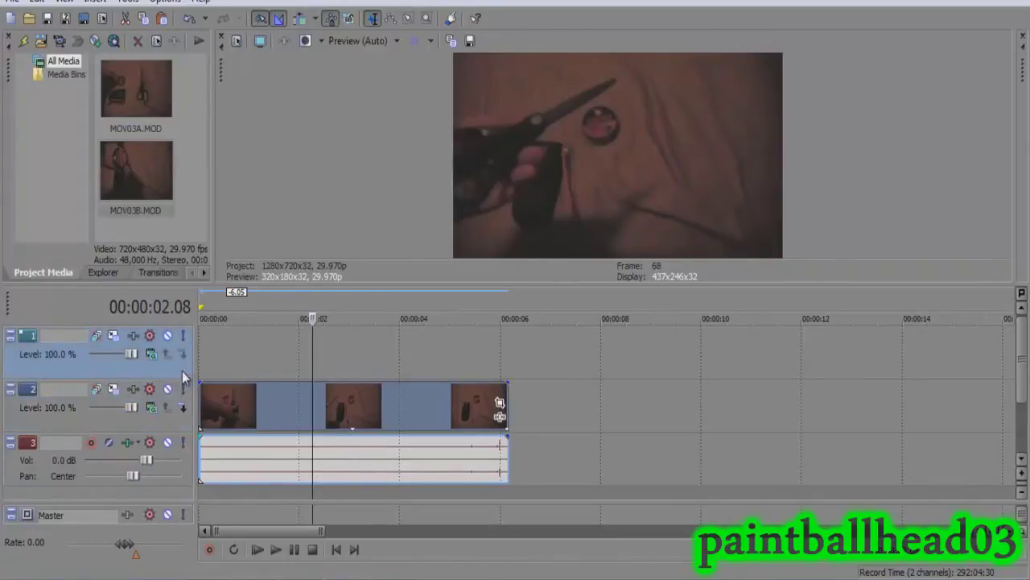
right_click(182, 376)
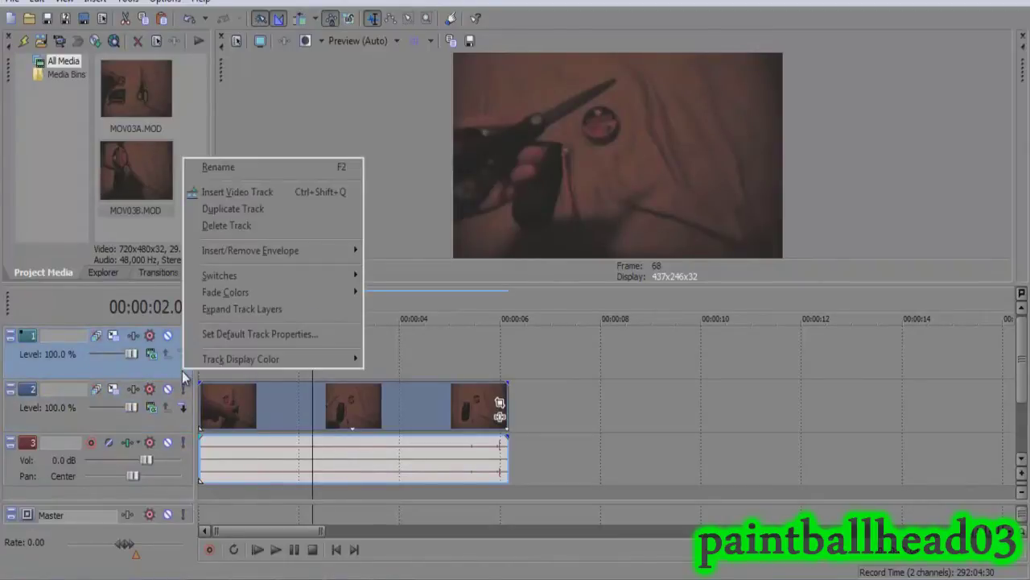
left_click(213, 194)
left_click(180, 425)
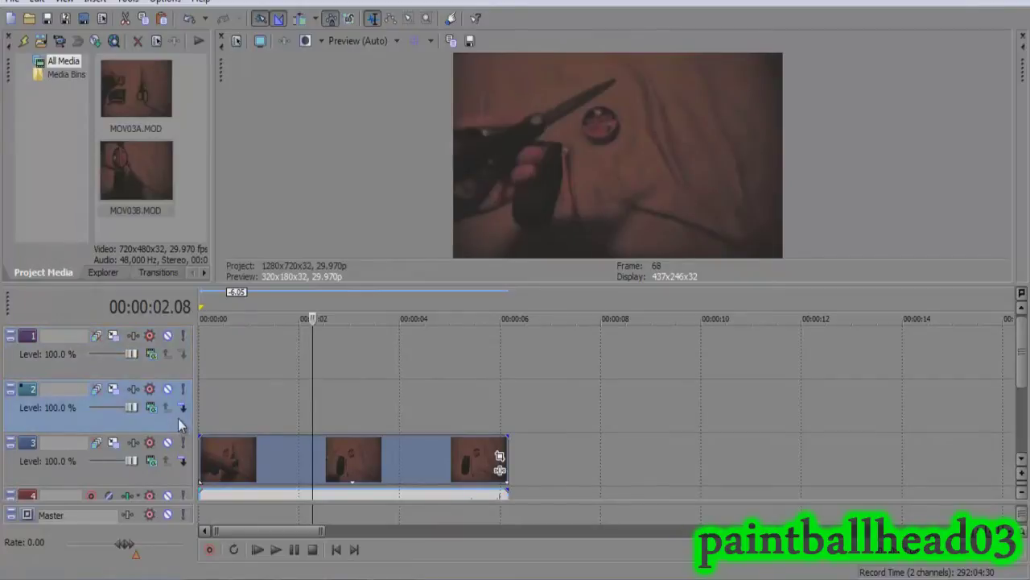
key("Delete")
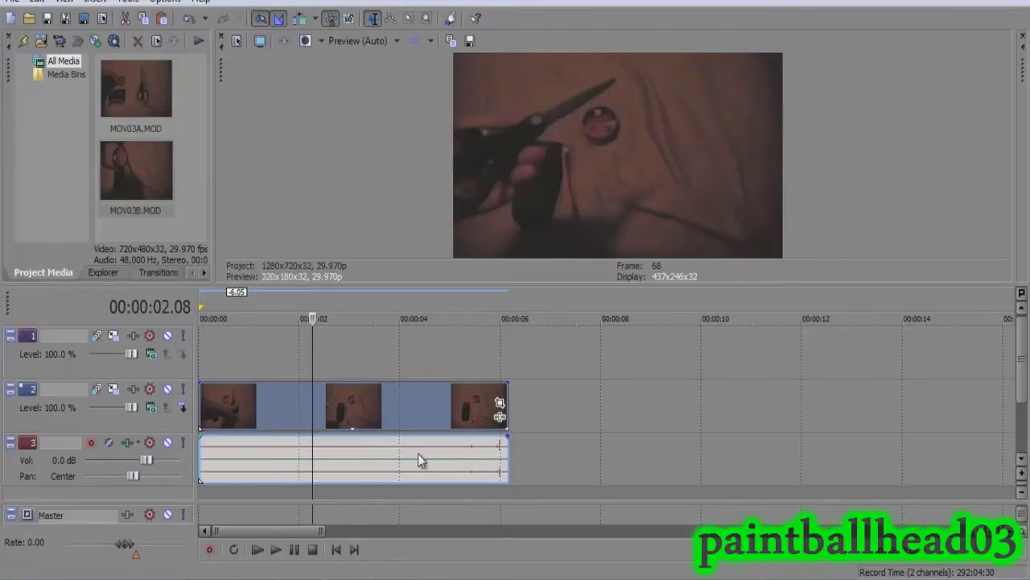
- Remove the clip's audio event from its group so the video and audio events are separate
left_click(372, 465)
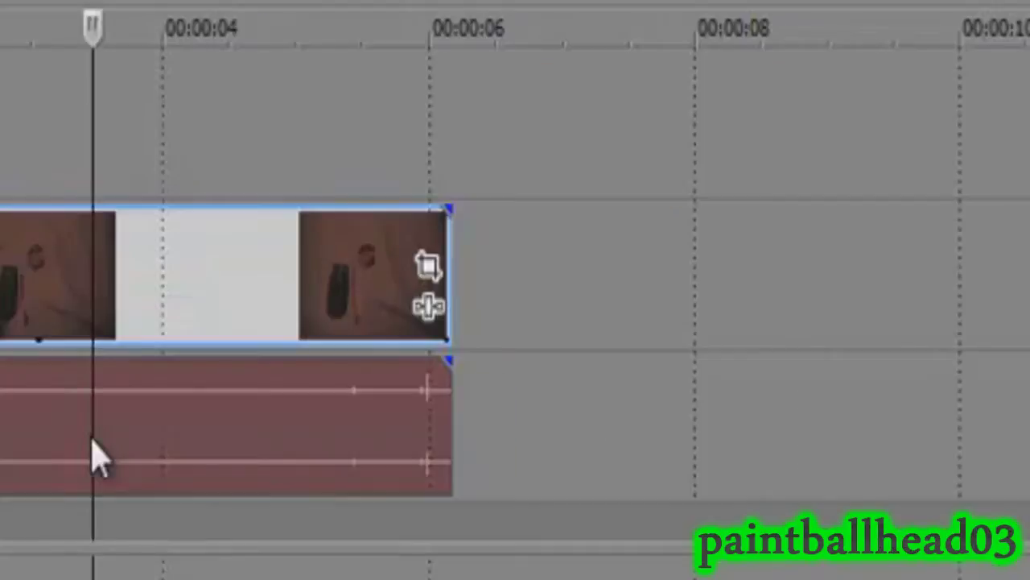
right_click(145, 448)
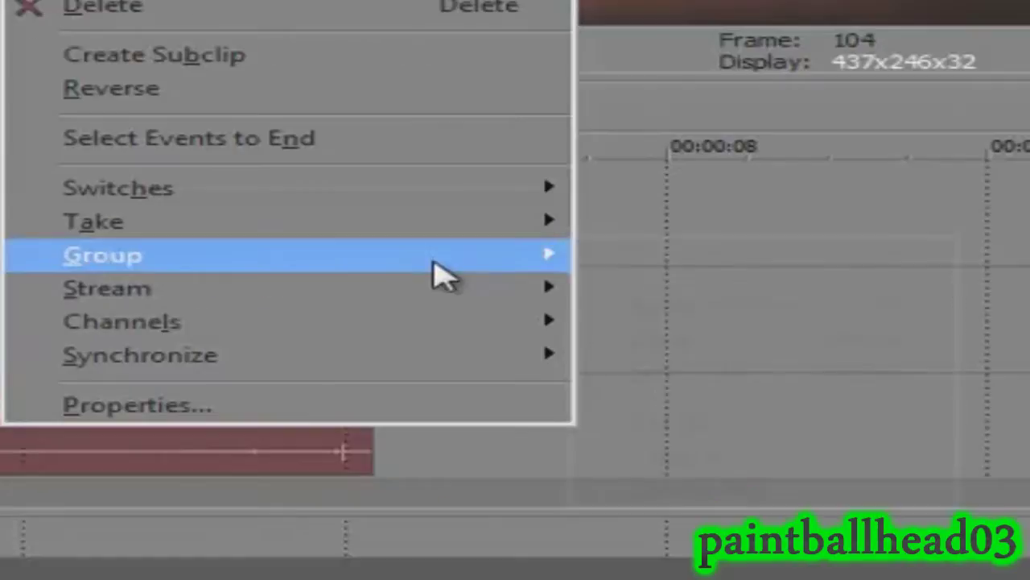
mouse_move(558, 185)
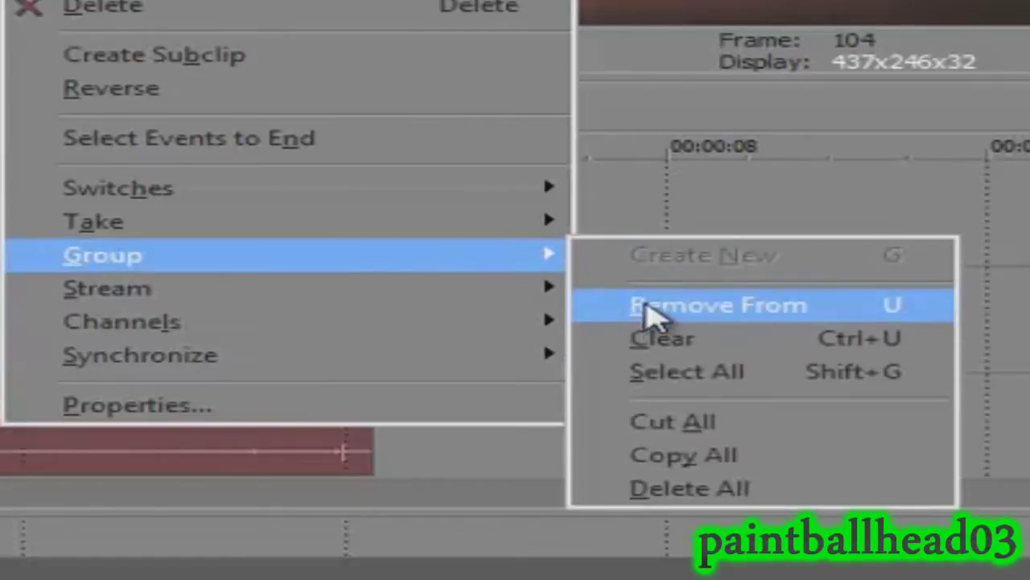
left_click(646, 308)
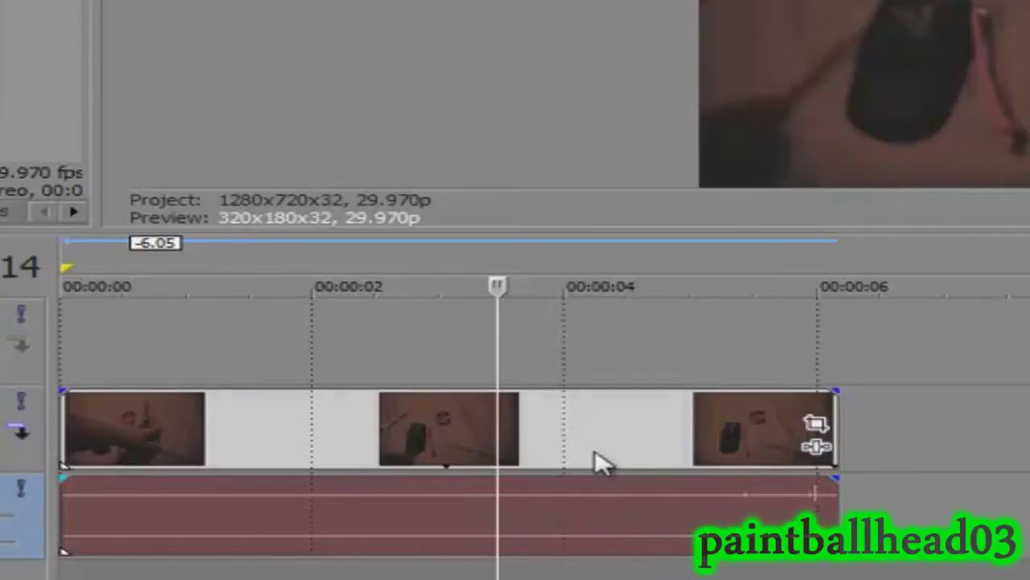
mouse_move(598, 460)
left_mouse_down()
mouse_move(939, 448)
mouse_move(632, 456)
mouse_move(685, 456)
mouse_move(593, 467)
left_mouse_up()
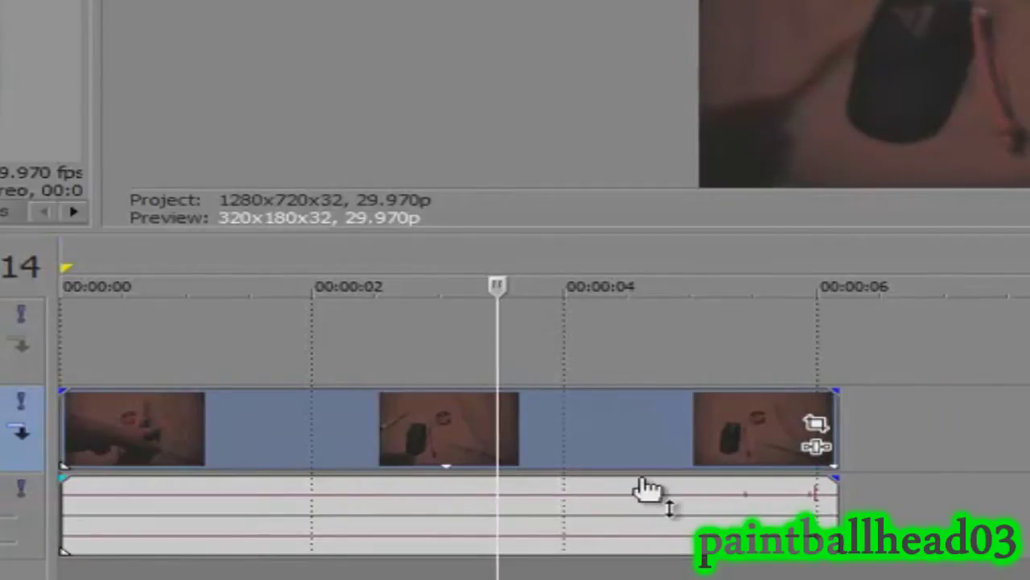
- Copy the video event onto the empty video track above and align the copy with the start of the timeline
right_click(578, 445)
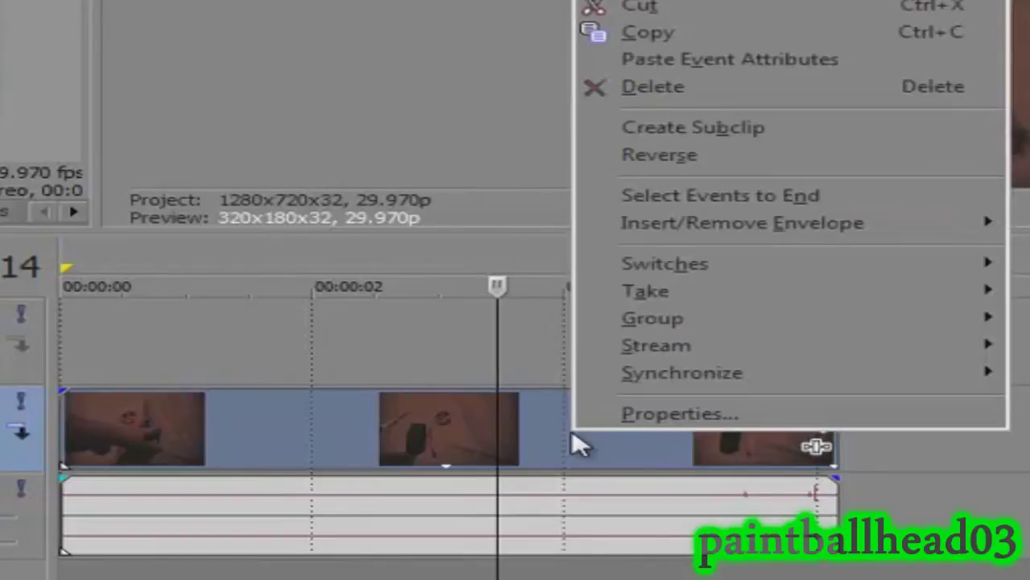
left_click(666, 34)
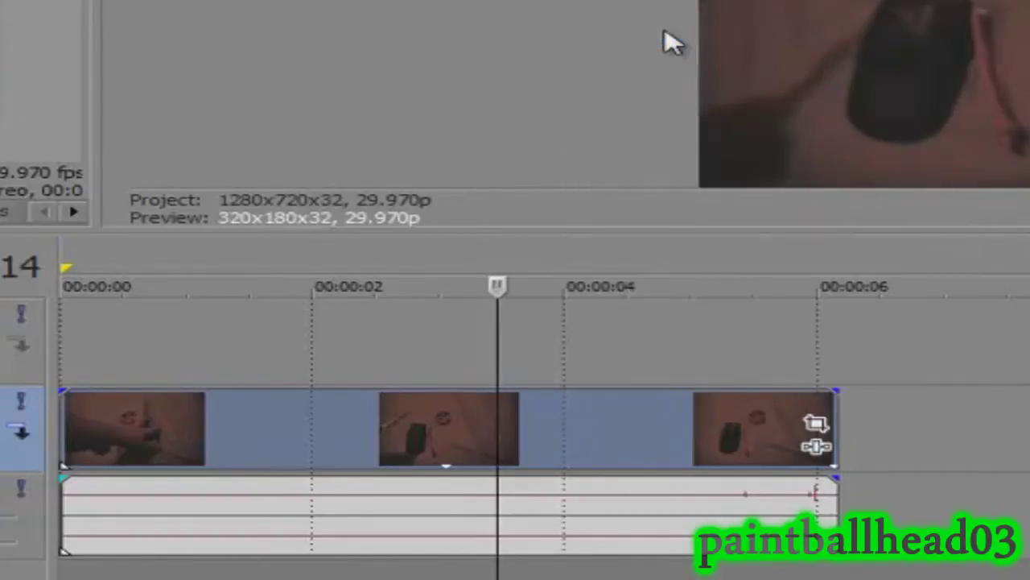
left_click(247, 361)
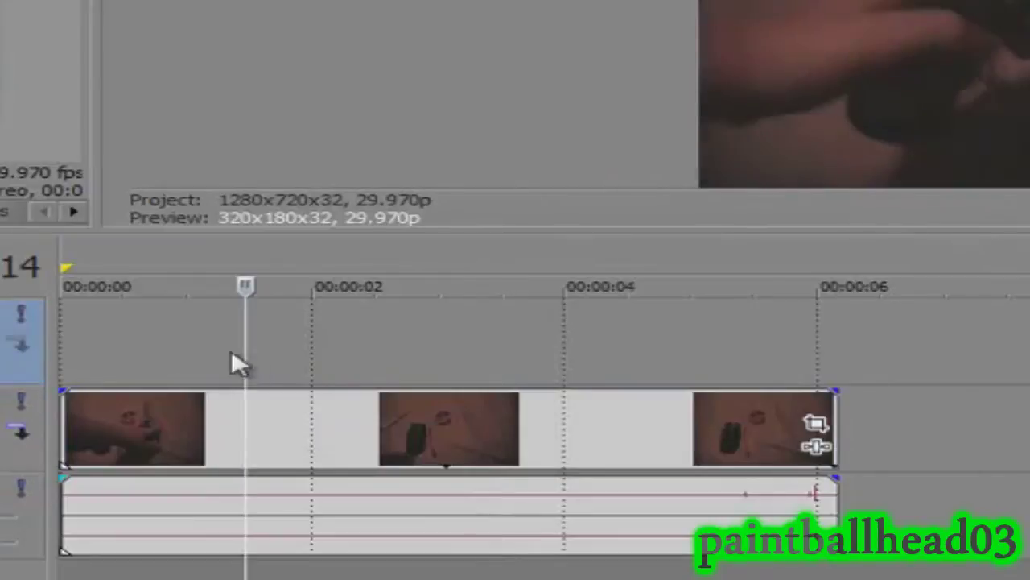
right_click(344, 368)
left_click(358, 370)
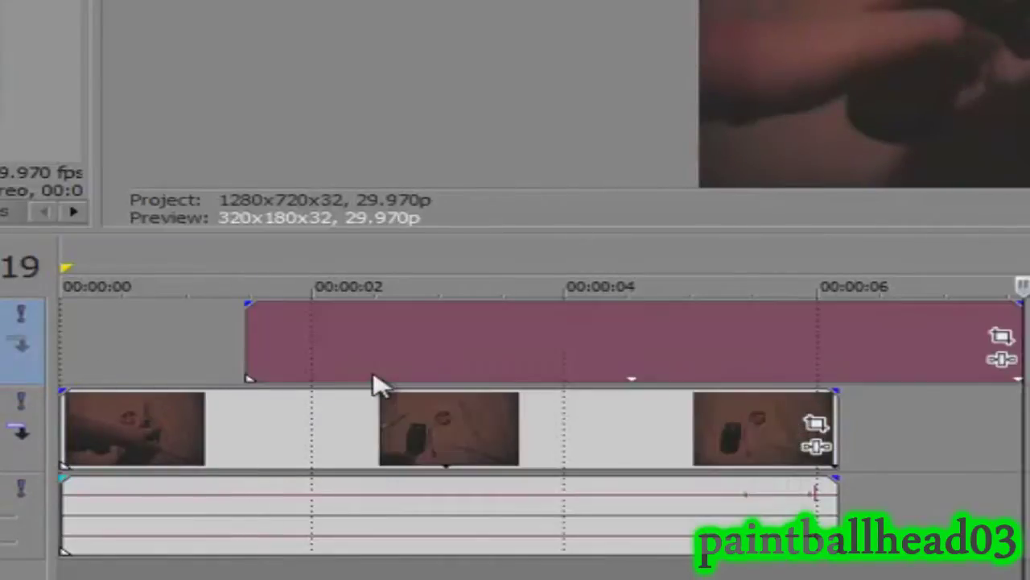
left_click_drag(451, 362, 298, 363)
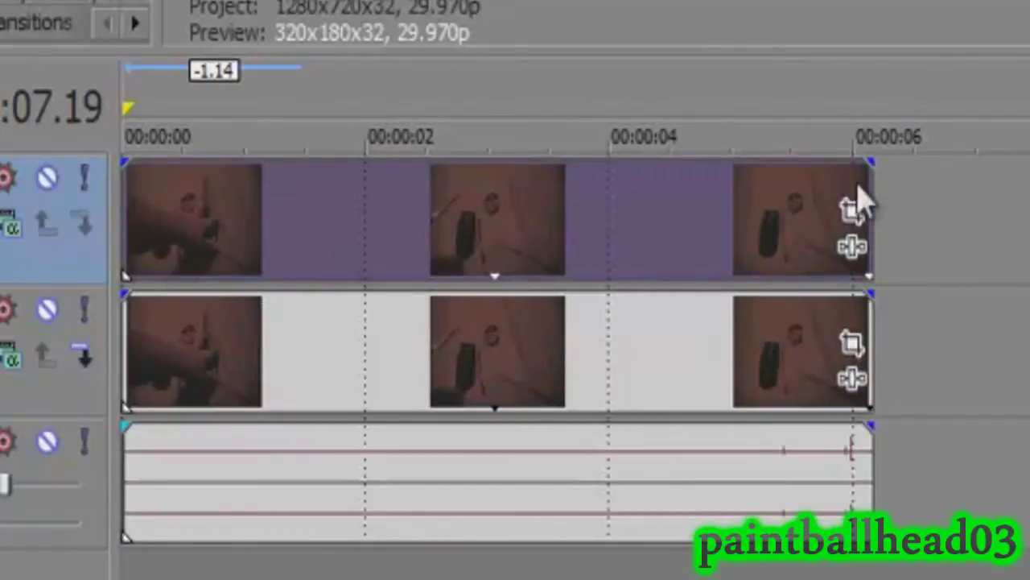
left_click(871, 211)
left_click(638, 218)
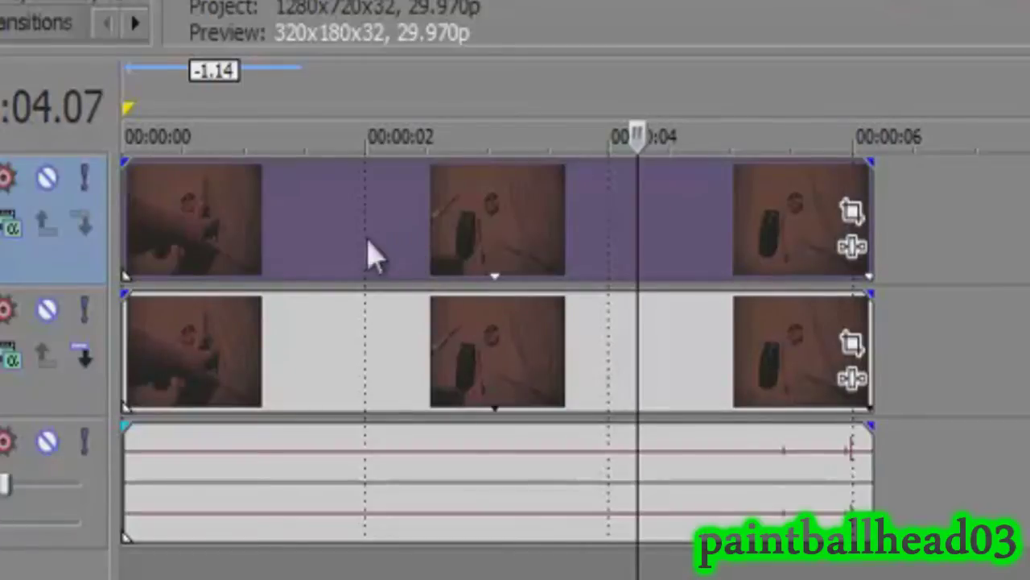
left_click(314, 345)
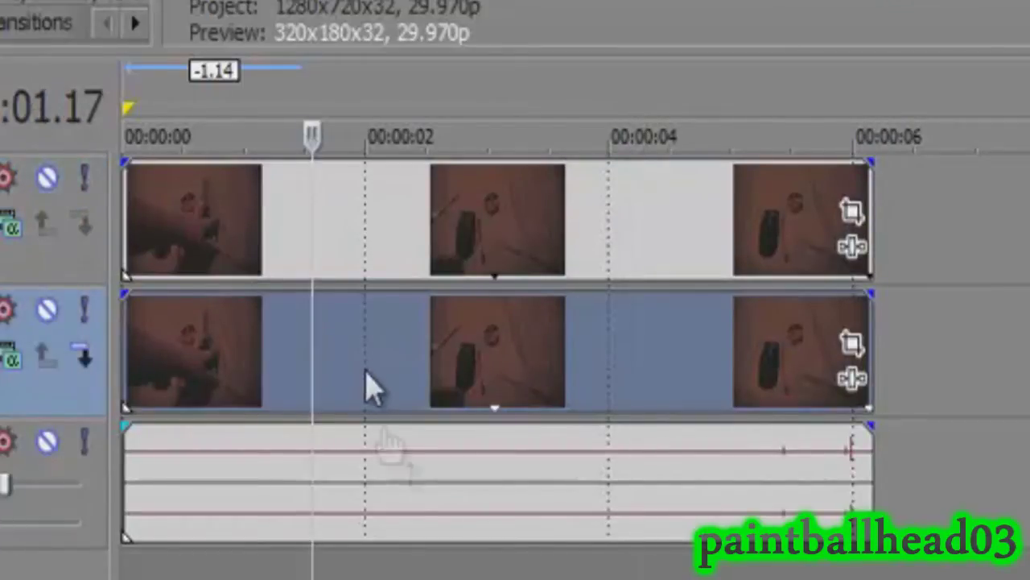
left_click(406, 511)
left_click(407, 511)
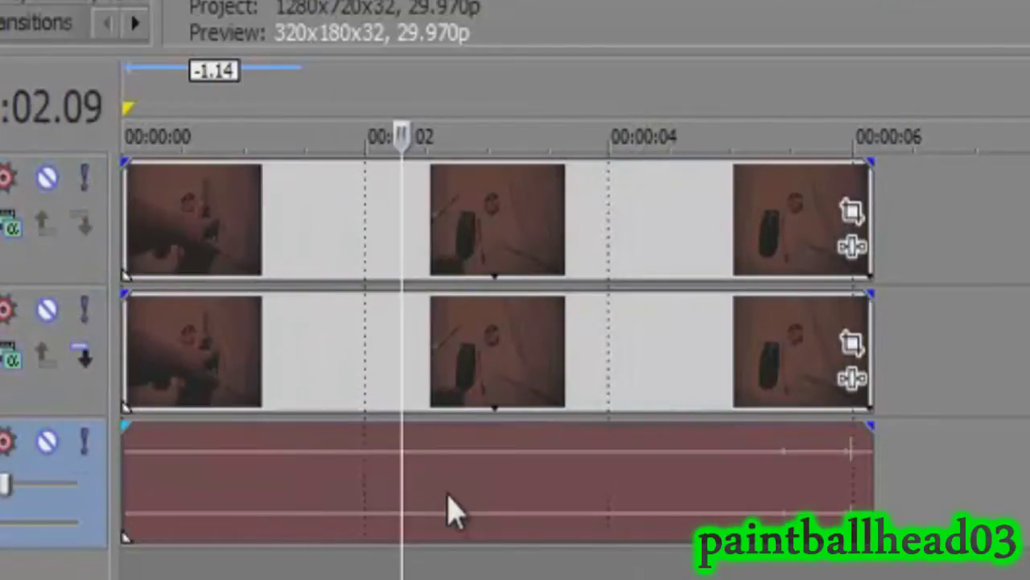
right_click(449, 511)
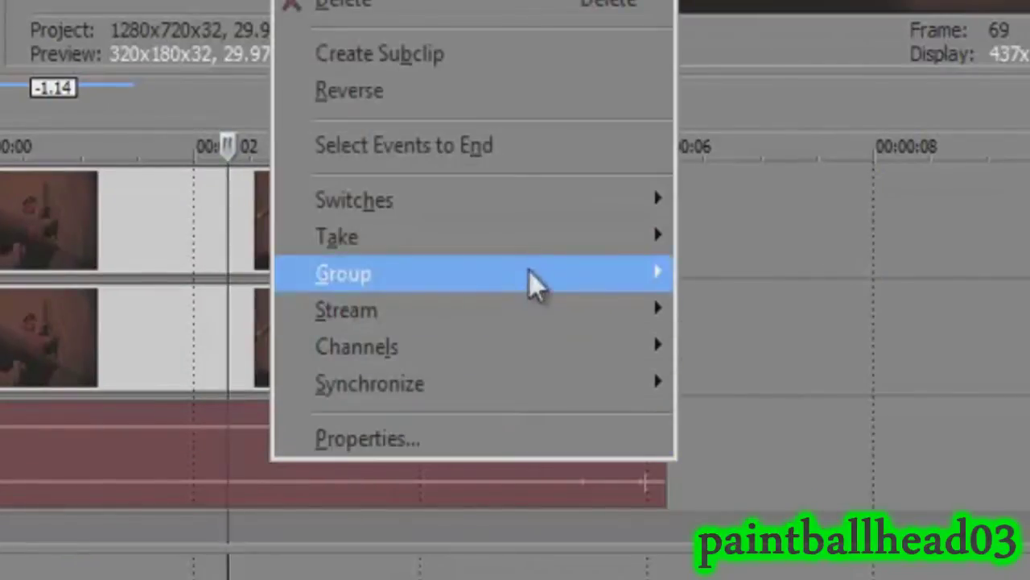
mouse_move(529, 274)
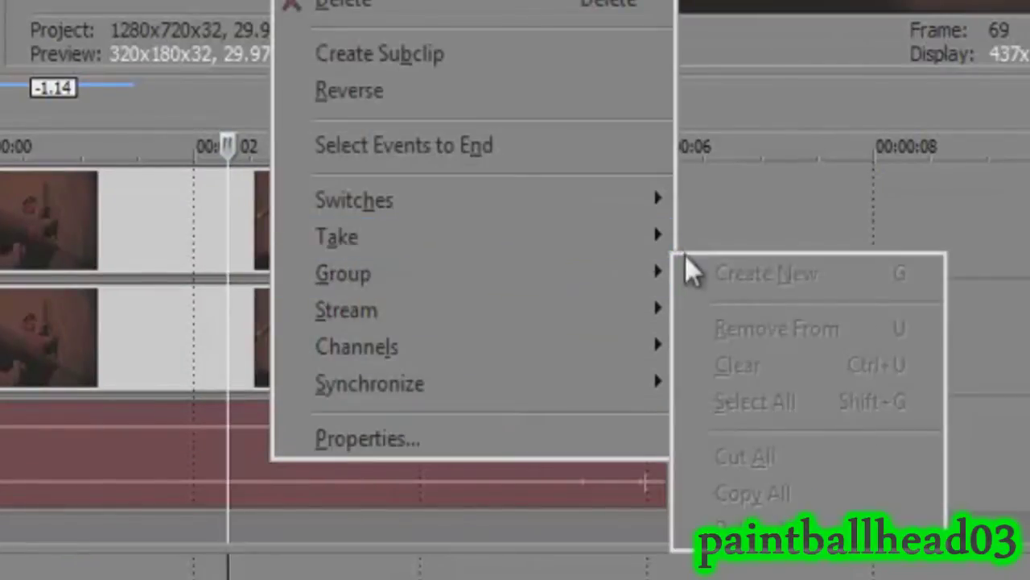
- Select the lower video event together with the audio event and create a new group from them
left_click(254, 352)
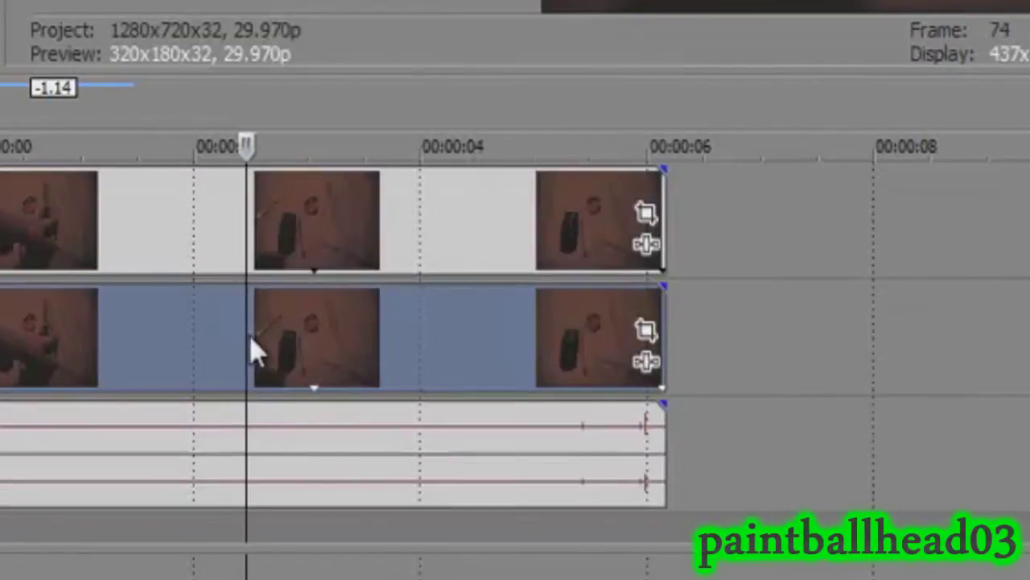
left_click(404, 485)
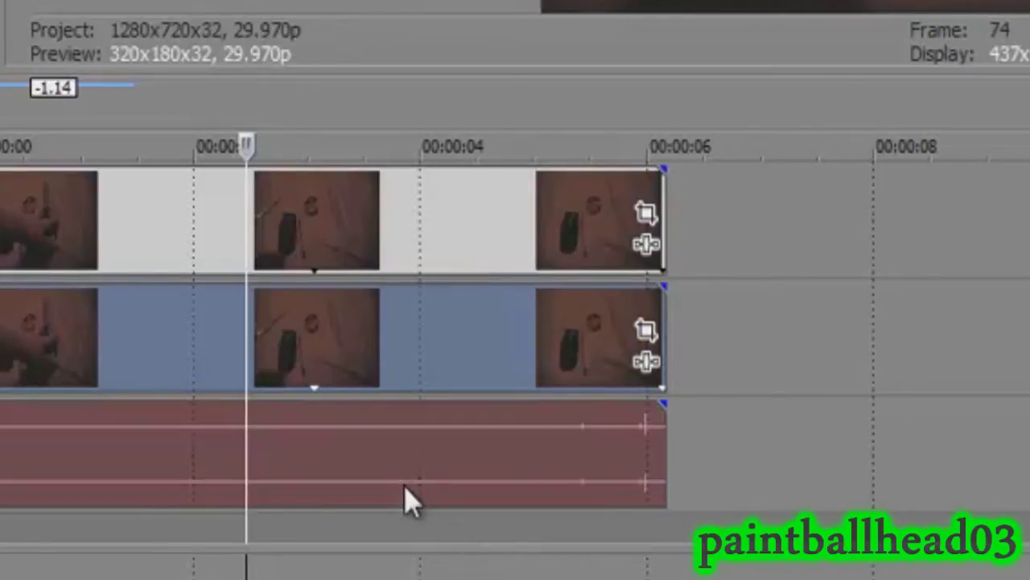
right_click(322, 437)
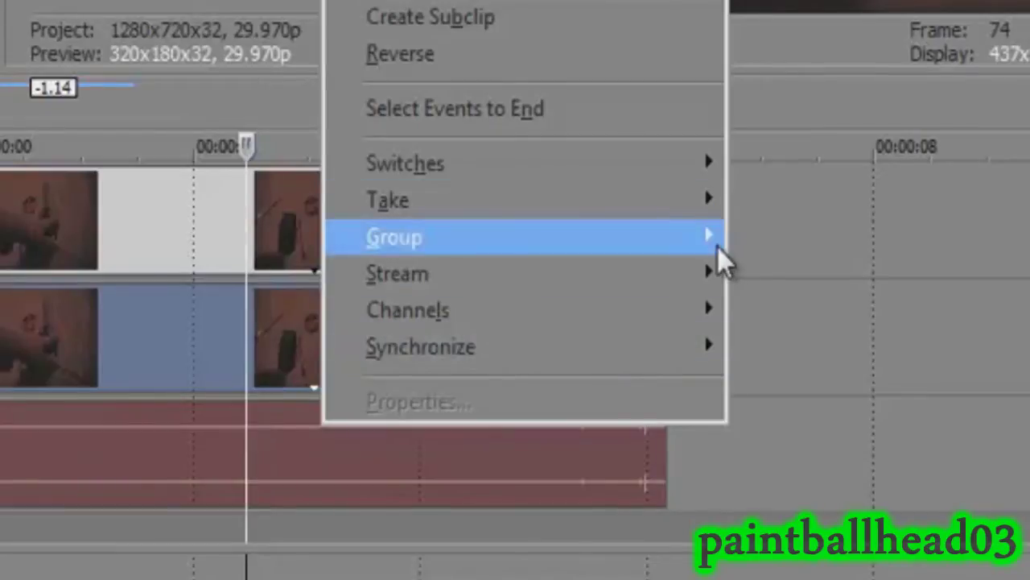
left_click(745, 241)
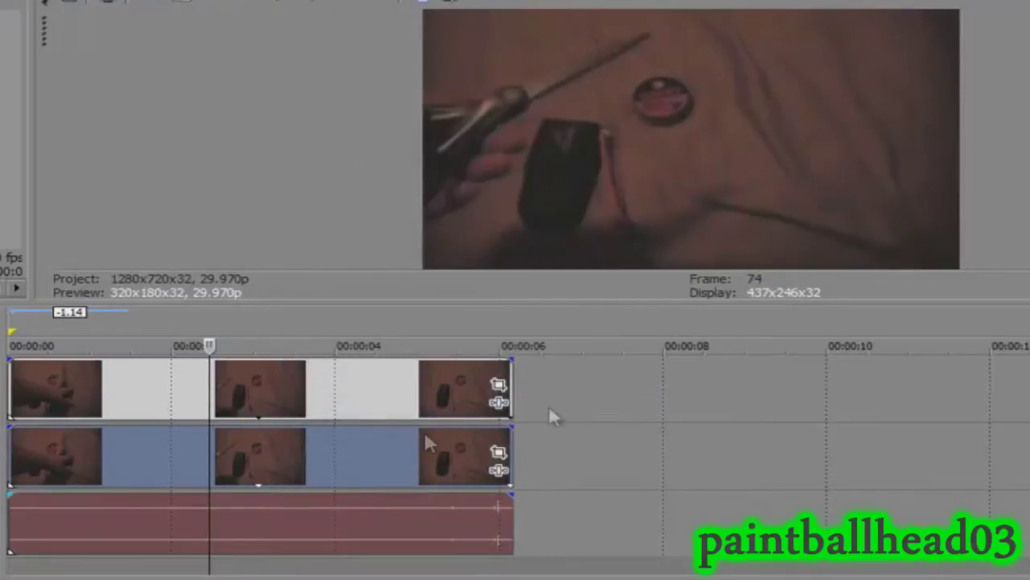
left_click_drag(329, 461, 194, 492)
left_click(281, 464)
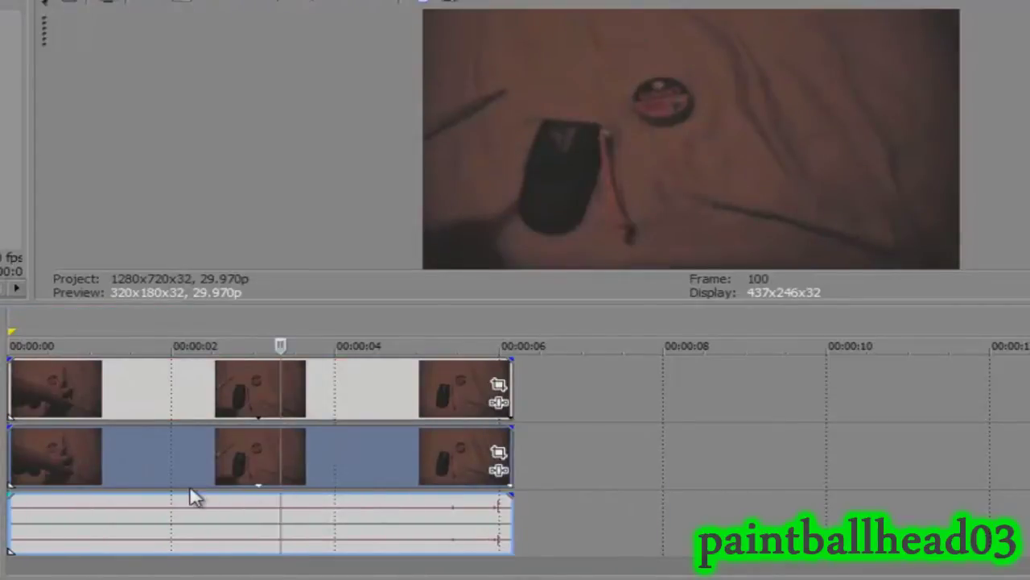
- Select the copied event on the top video track and enlarge the height of the tracks
left_click(193, 493)
left_click(89, 392)
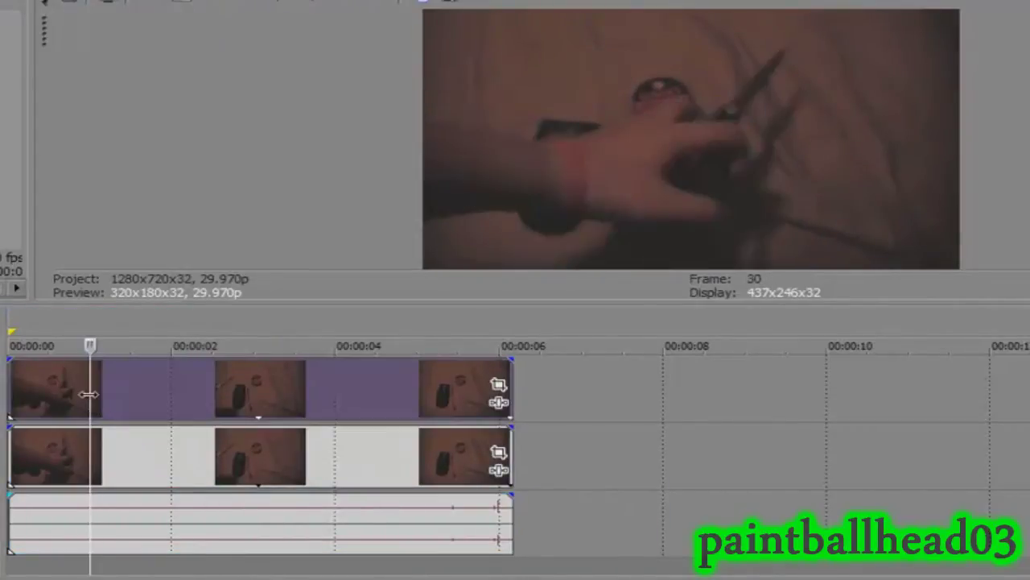
mouse_move(135, 395)
left_mouse_down()
mouse_move(219, 390)
mouse_move(126, 388)
left_mouse_up()
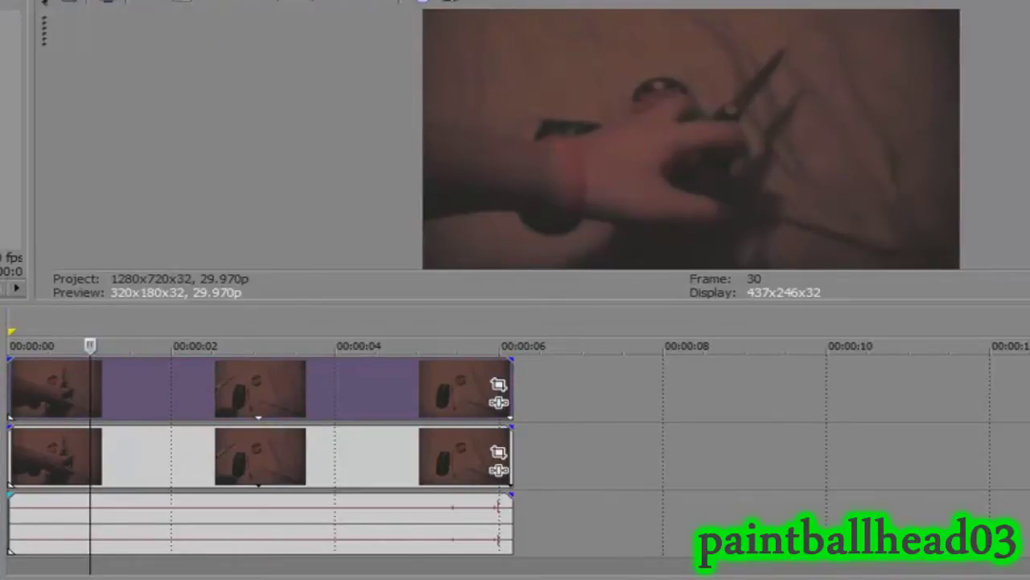
key("ctrl+shift+Down")
key("ctrl+shift+Down")
key("ctrl+shift+Down")
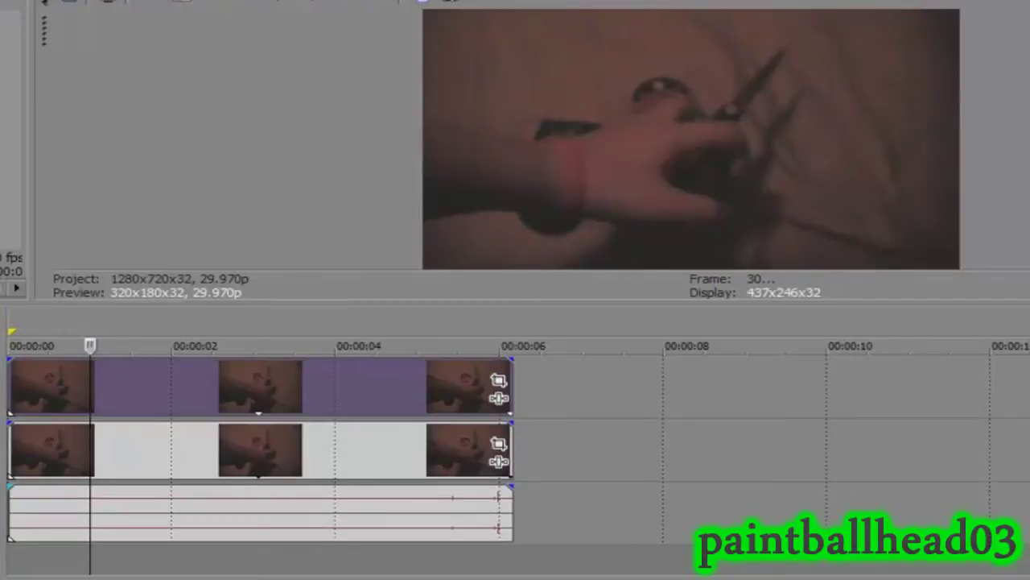
key("ctrl+shift+Up")
key("ctrl+shift+Up")
key("ctrl+shift+Up")
key("ctrl+shift+Up")
key("ctrl+shift+Up")
key("ctrl+shift+Up")
key("ctrl+shift+Up")
key("ctrl+shift+Up")
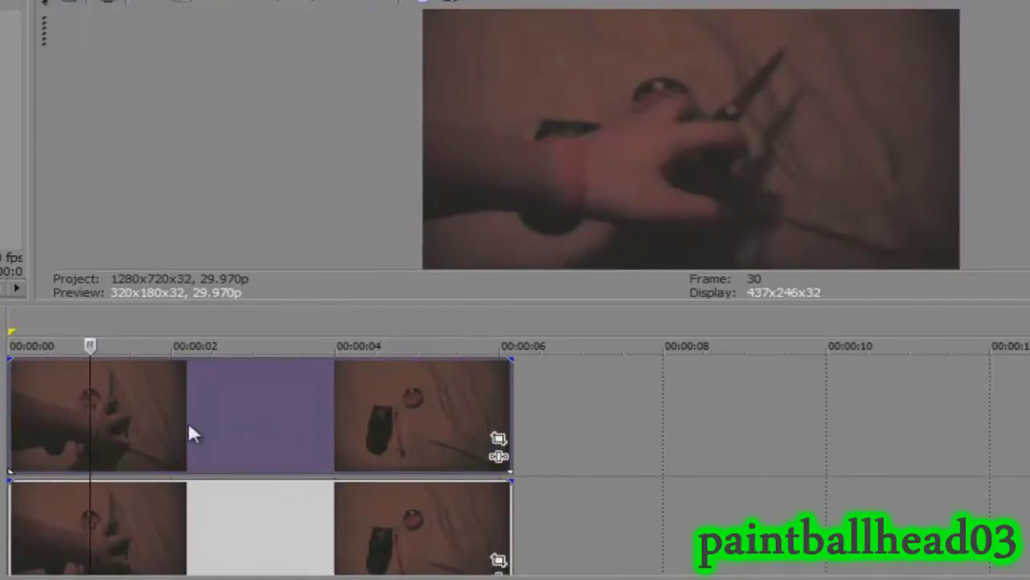
- Open Event Pan/Crop for the top video event and enable its Mask
left_click(58, 424)
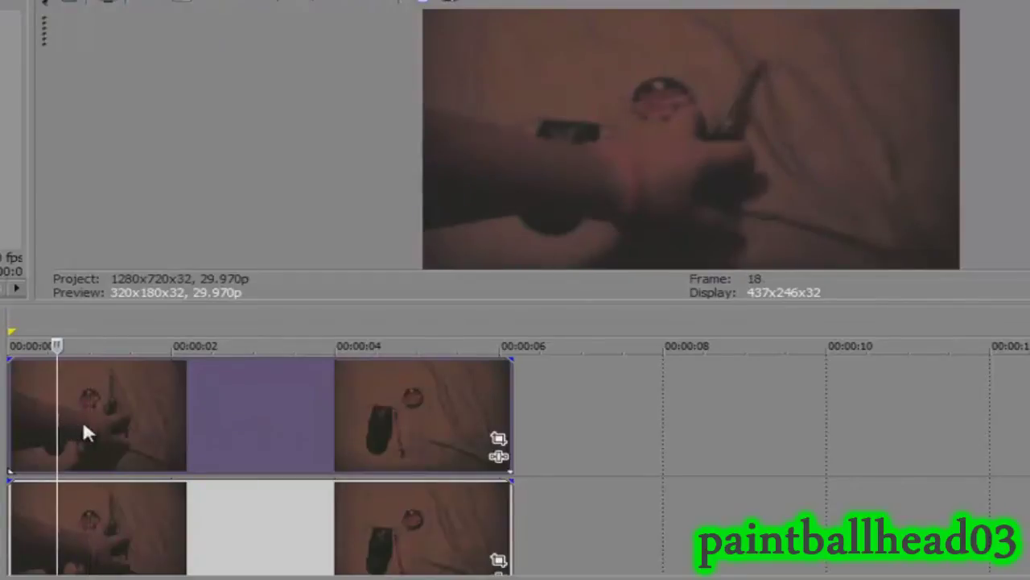
left_click(81, 418)
left_click(146, 419)
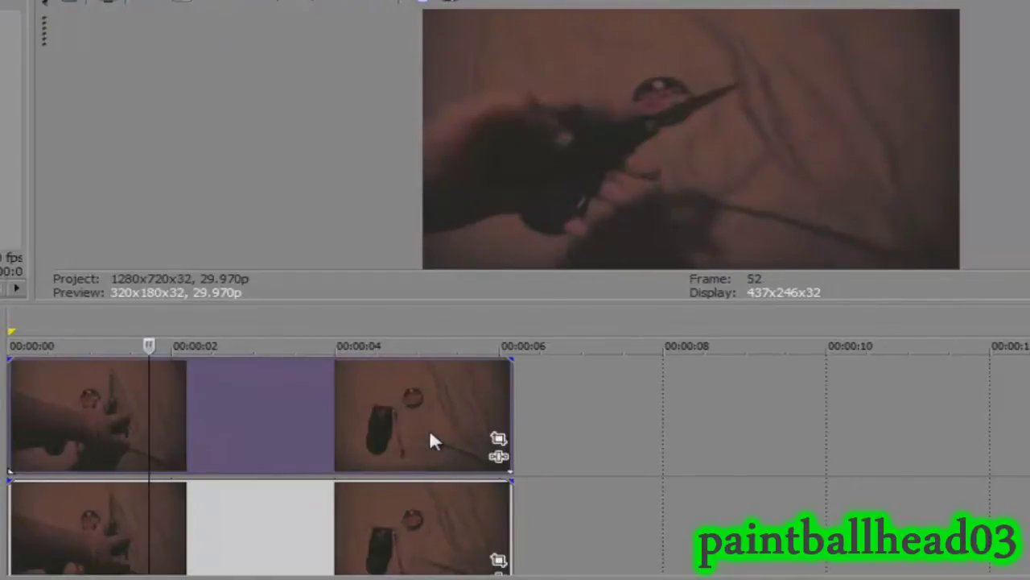
left_click(498, 445)
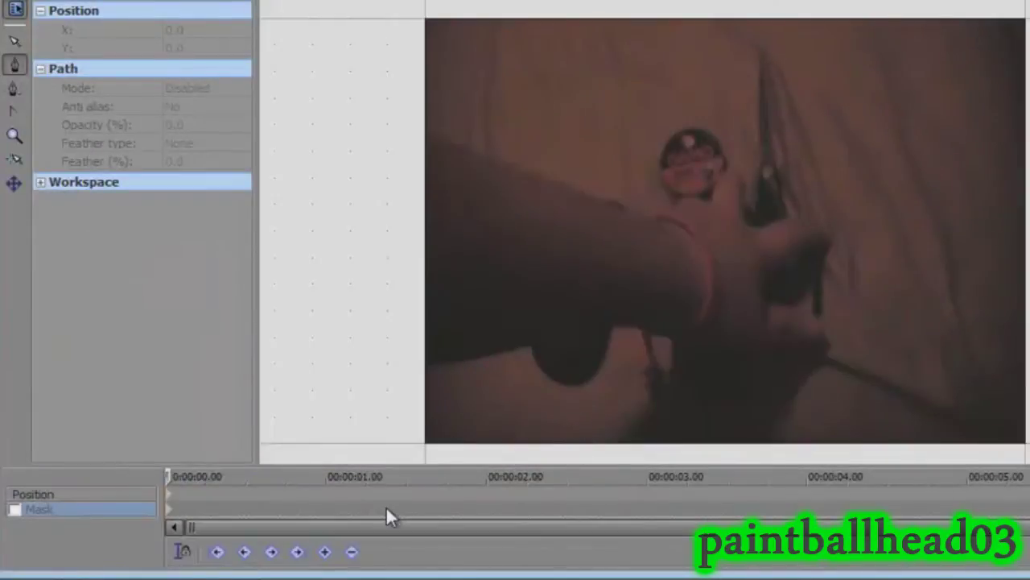
left_click(176, 509)
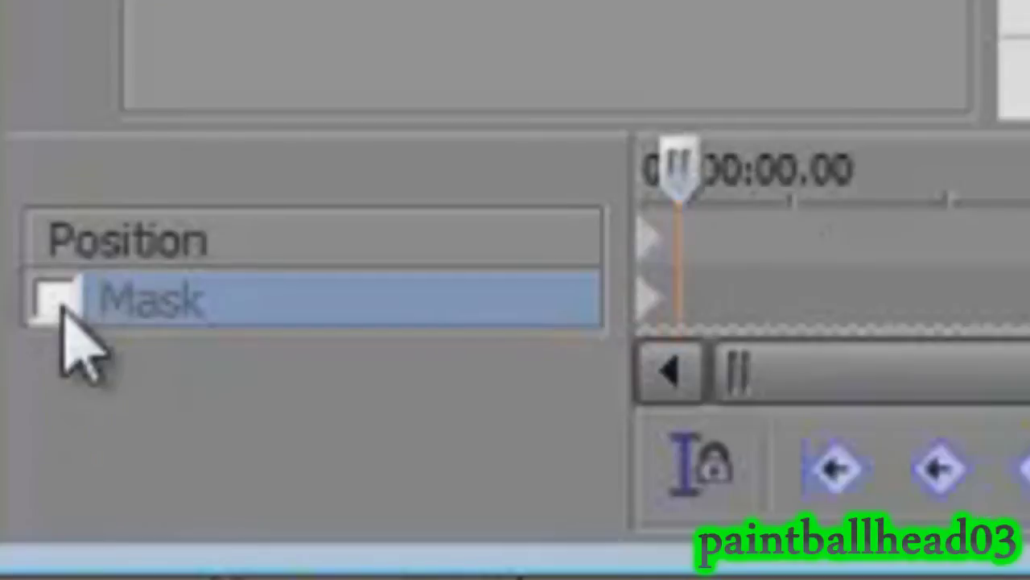
left_click(55, 300)
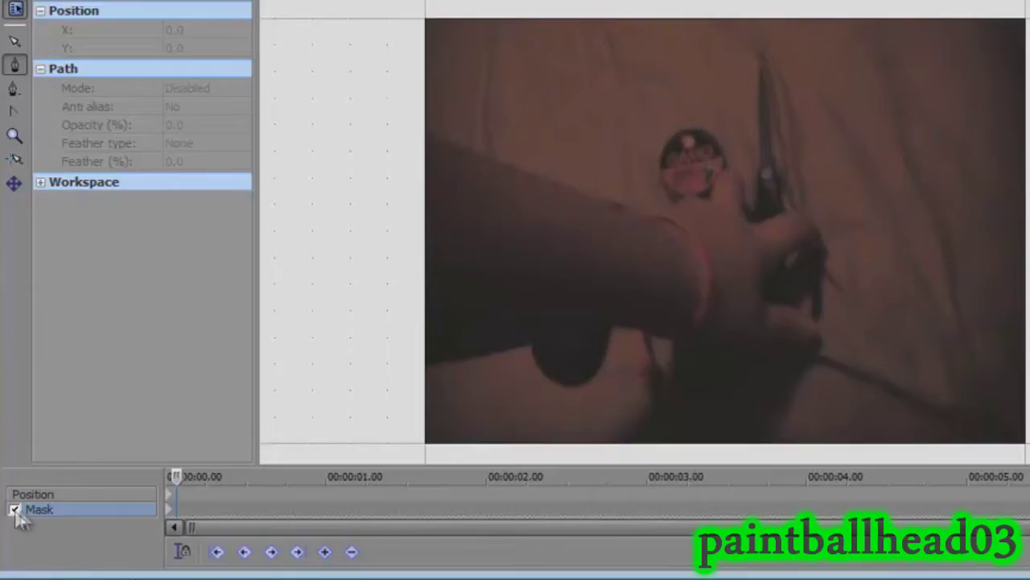
- Shortly after the 1-second mark of the mask timeline, draw a closed mask path around the hand and the raised scissors with the anchor creation tool
left_click(202, 511)
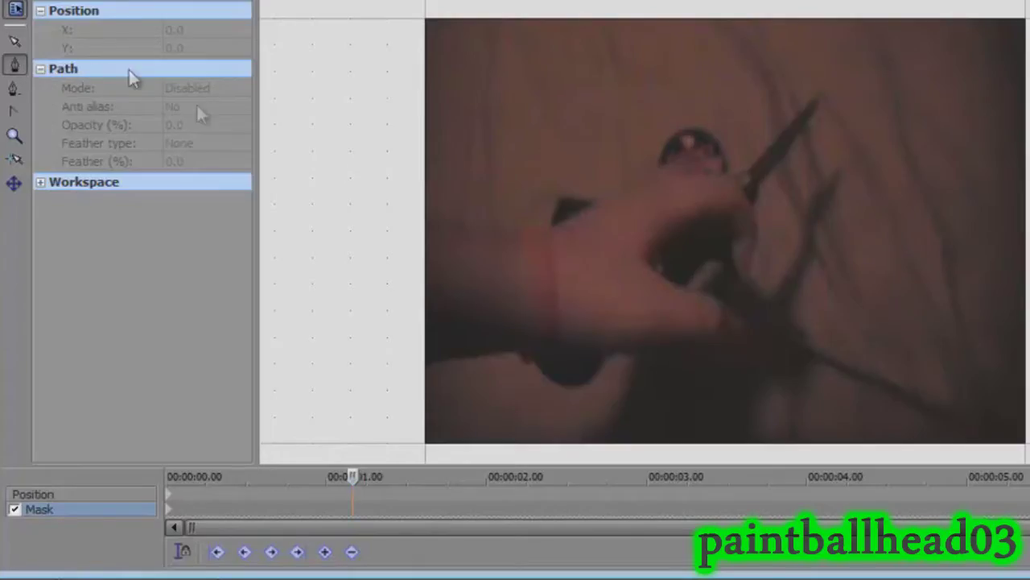
left_click(677, 350)
left_click(764, 281)
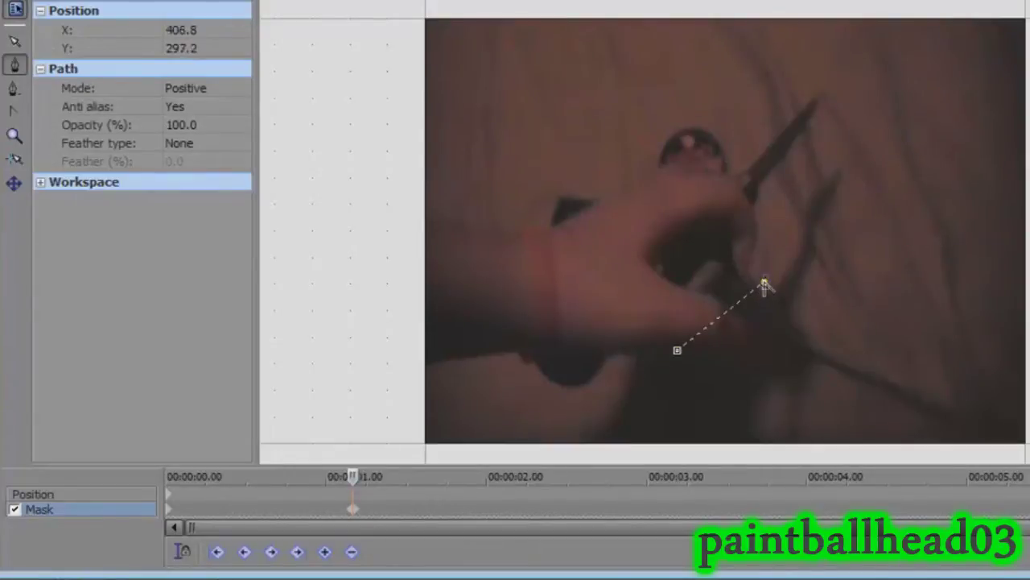
left_click(770, 213)
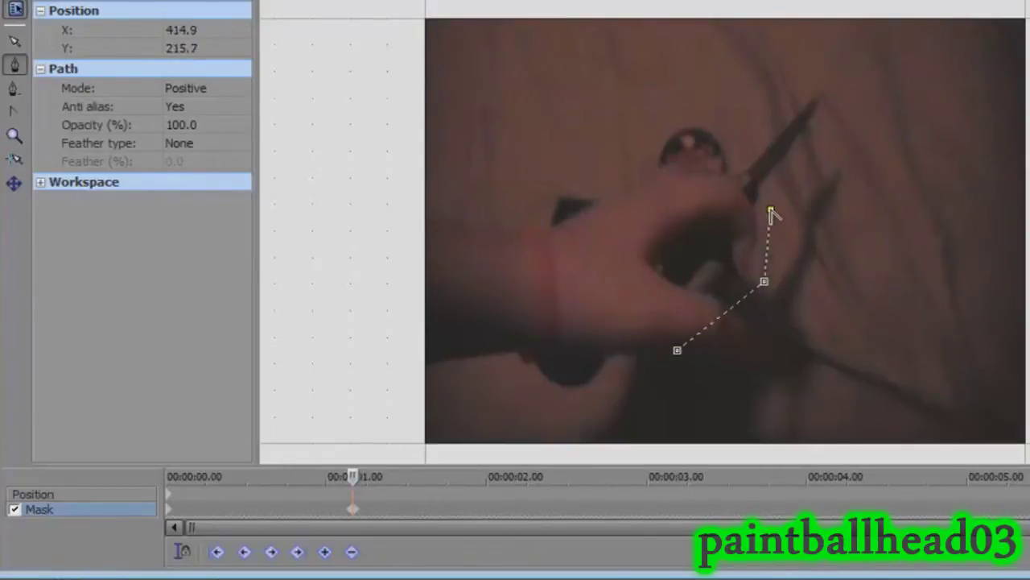
left_click(815, 149)
left_click(845, 106)
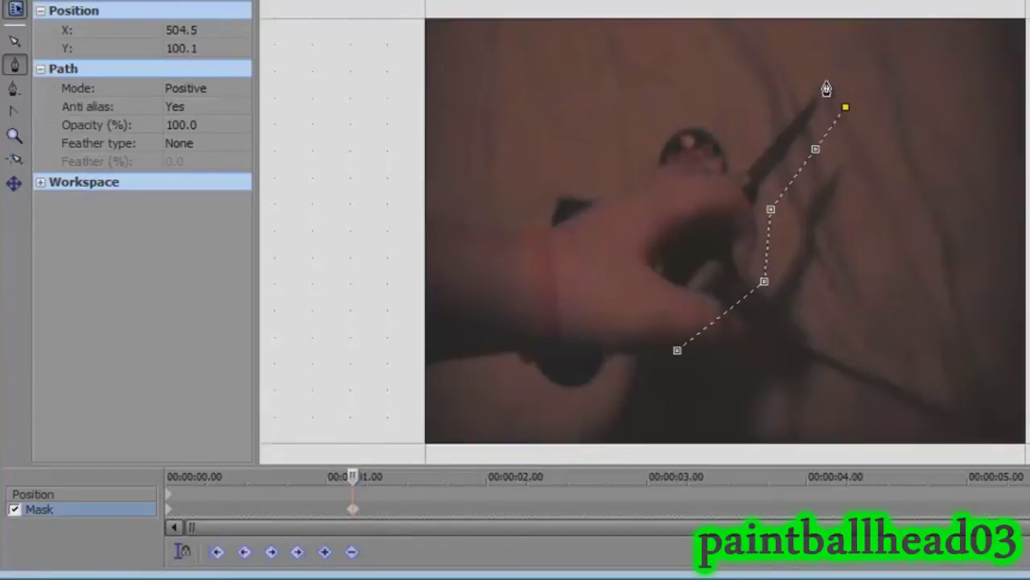
left_click(826, 82)
left_click(786, 85)
left_click(752, 137)
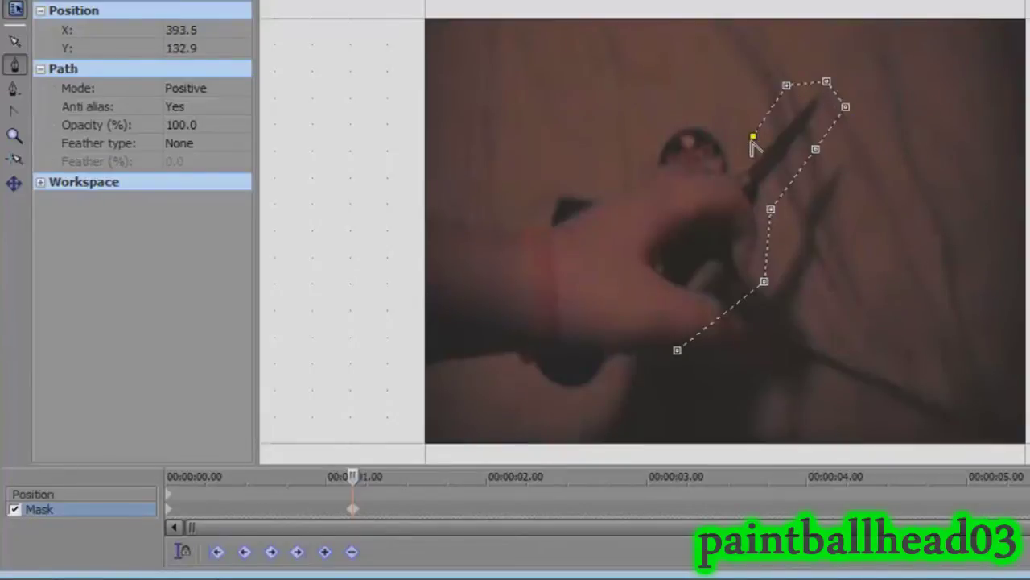
left_click(711, 176)
left_click(660, 188)
left_click(625, 242)
left_click(610, 308)
left_click(636, 337)
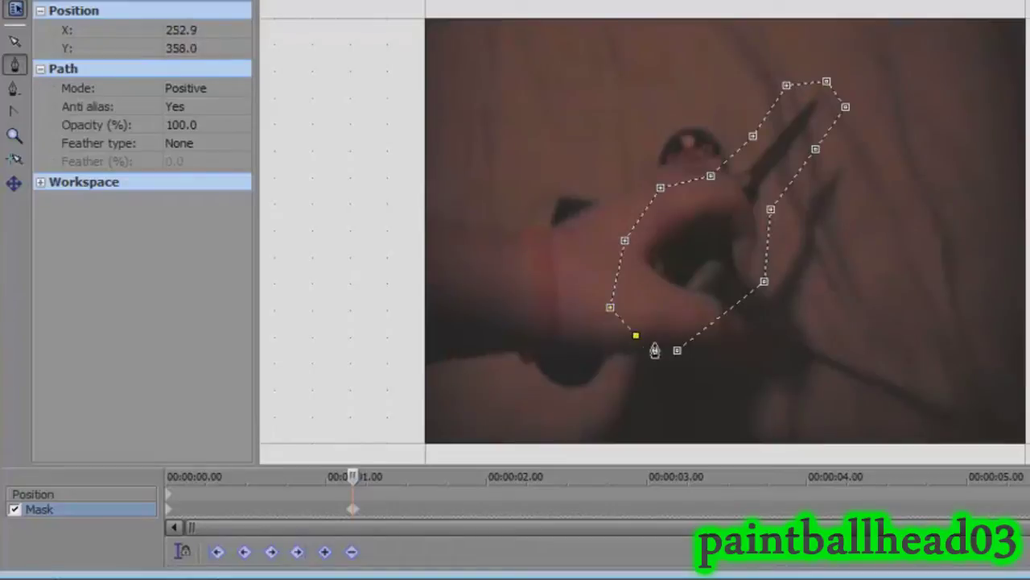
left_click(677, 350)
left_click(717, 242)
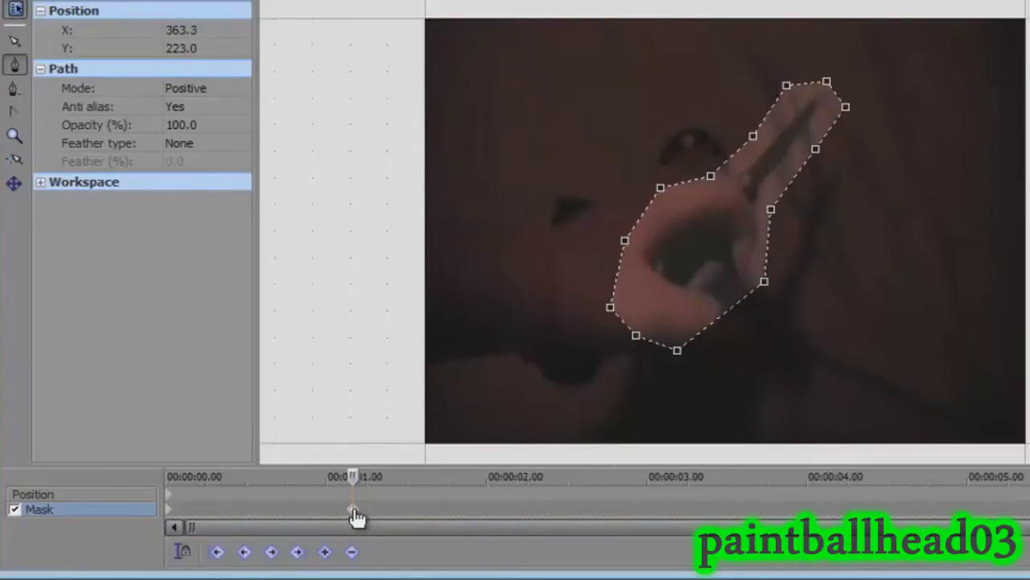
- Advance four frames from the first drawn mask keyframe, round the path's corners and move the whole path left to follow the hand
key("Right")
key("Right")
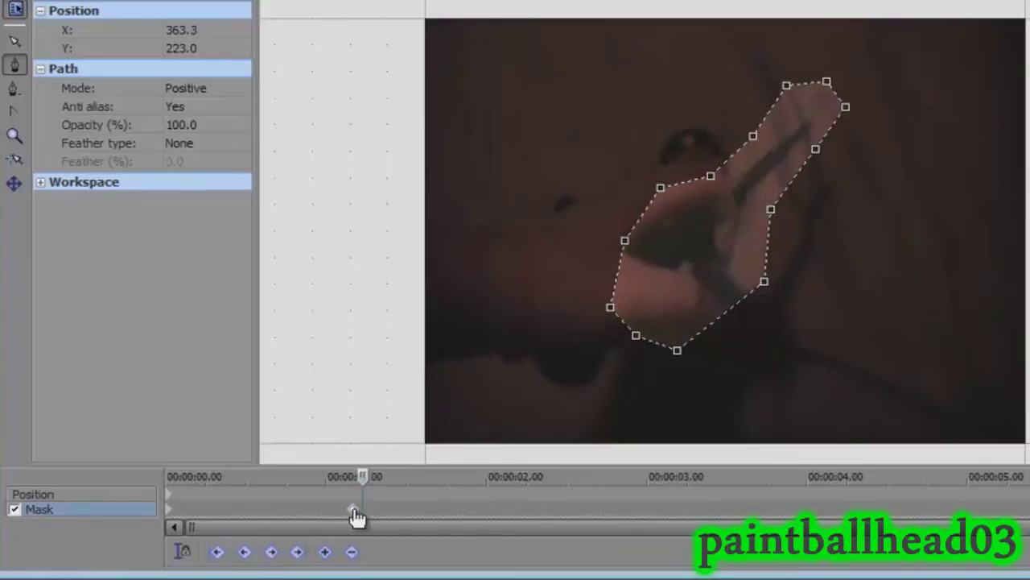
key("Right")
key("Right")
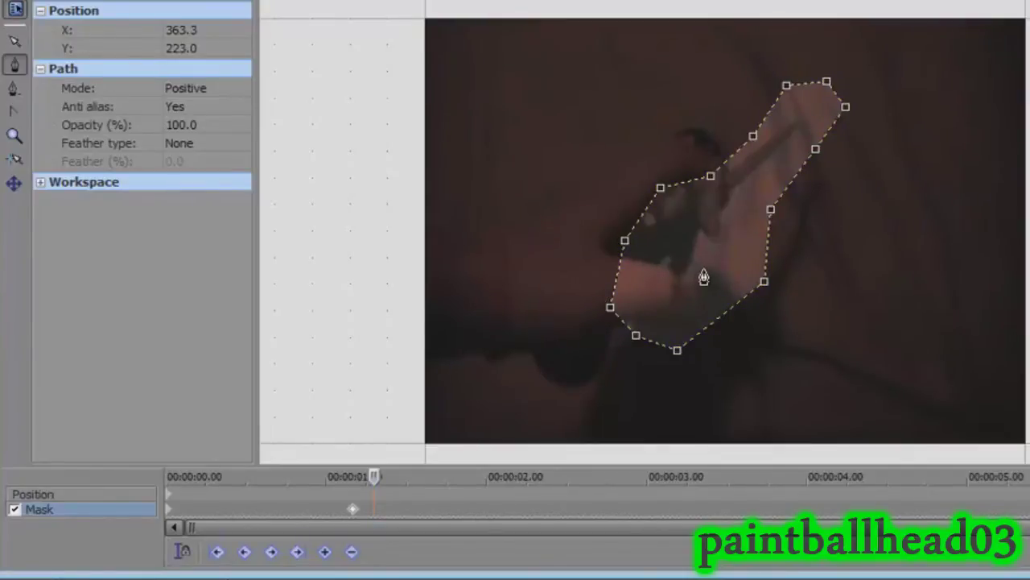
left_click(635, 336)
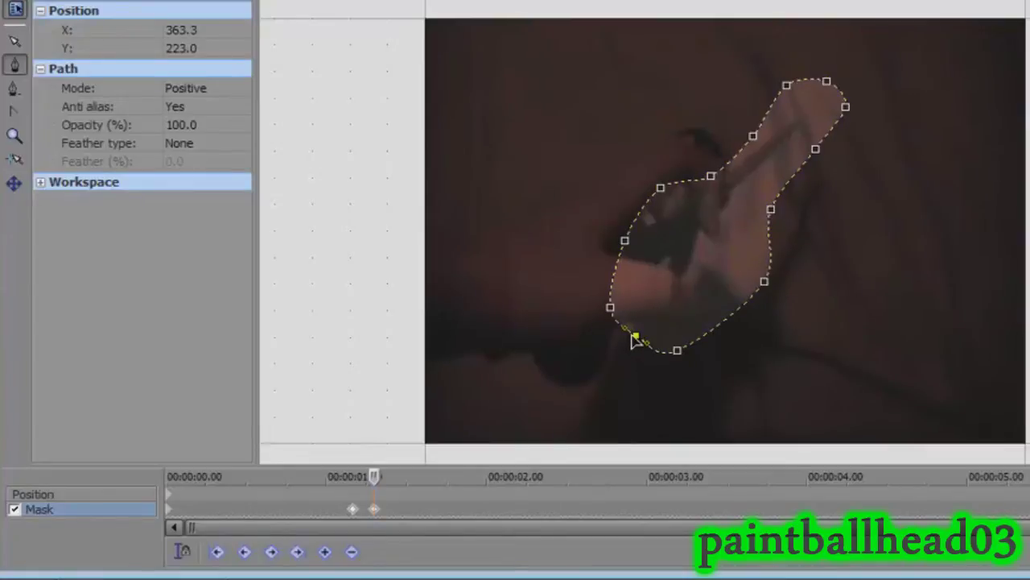
left_click(386, 129)
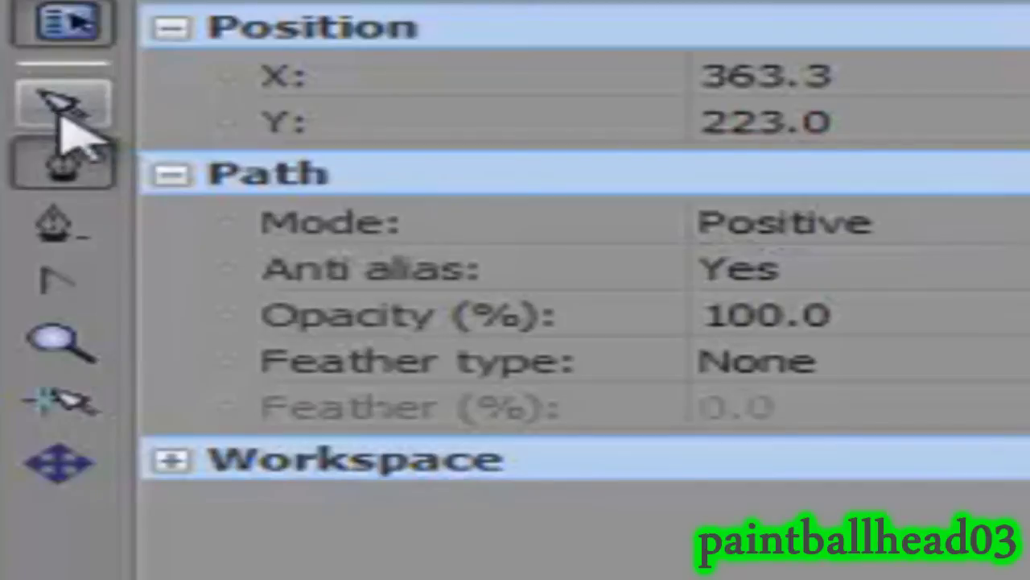
left_click(62, 111)
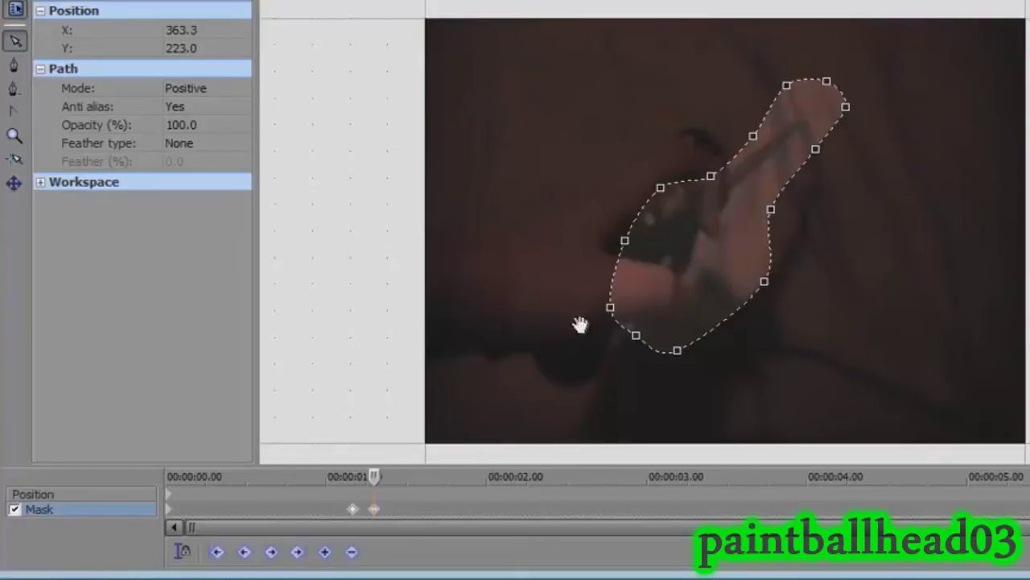
double_click(642, 347)
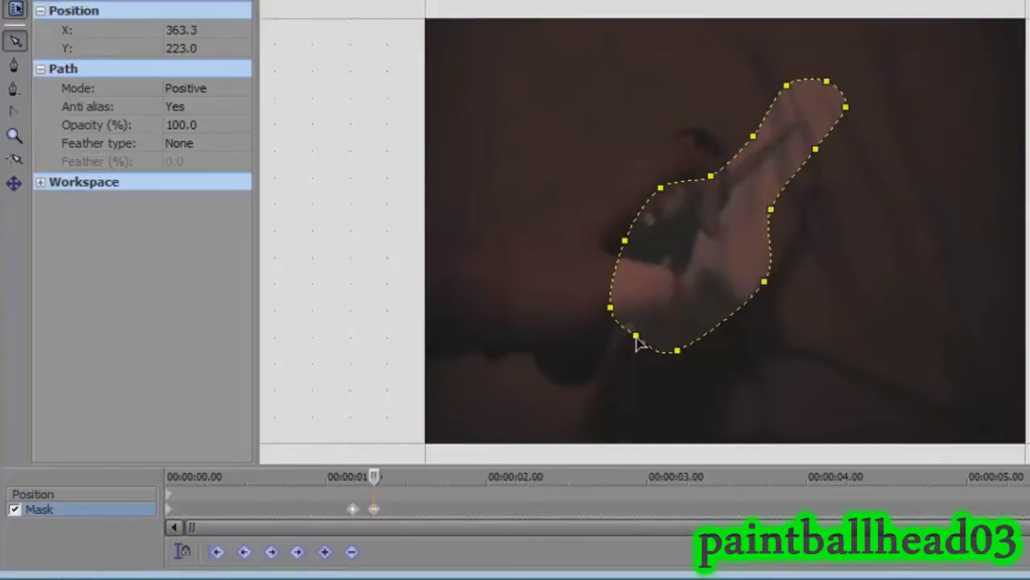
left_click_drag(636, 338, 610, 344)
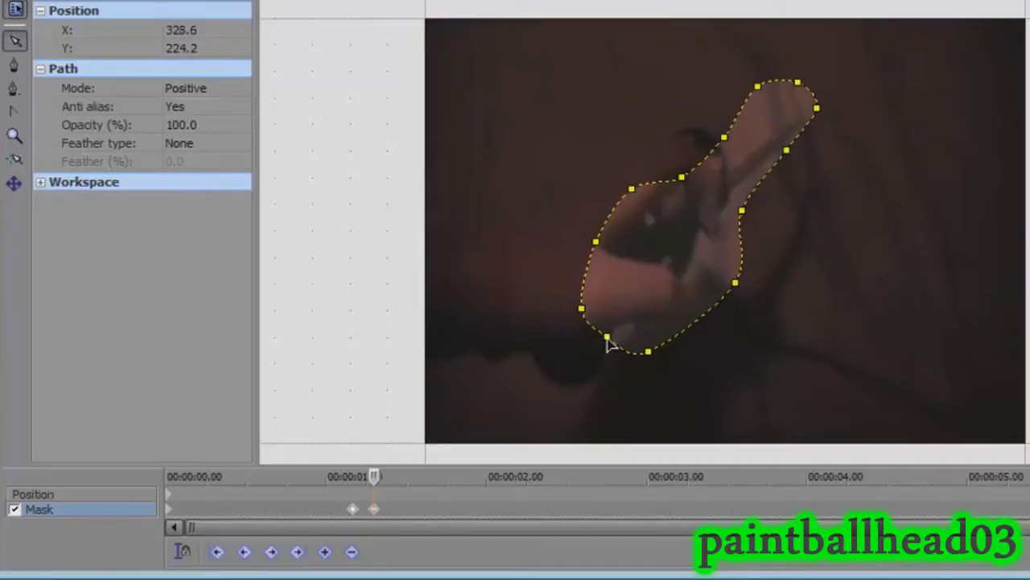
left_click(515, 394)
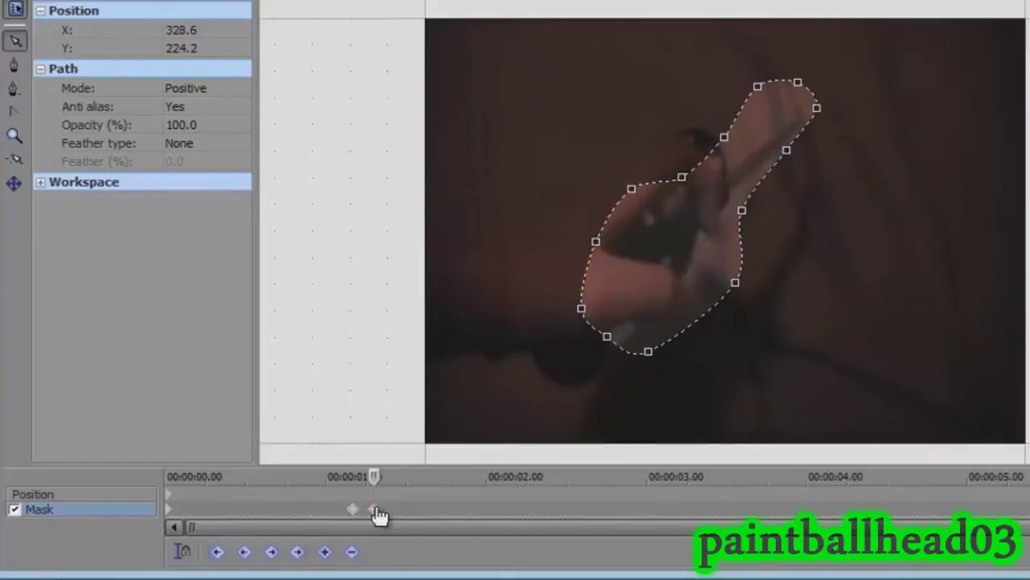
- Advance another four frames and shift the whole mask path slightly left and up to follow the hand
key("Right")
key("Right")
key("Right")
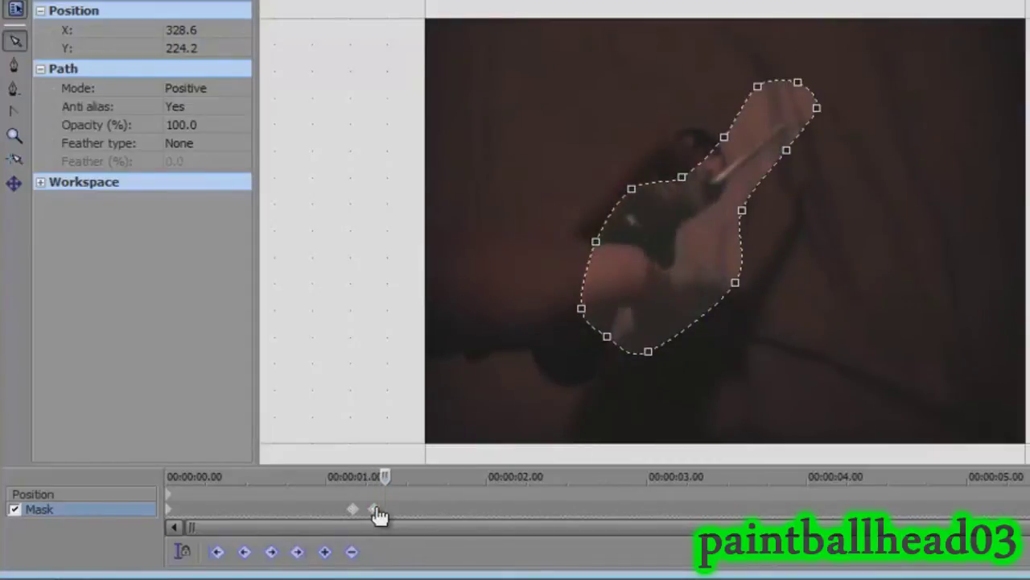
key("Right")
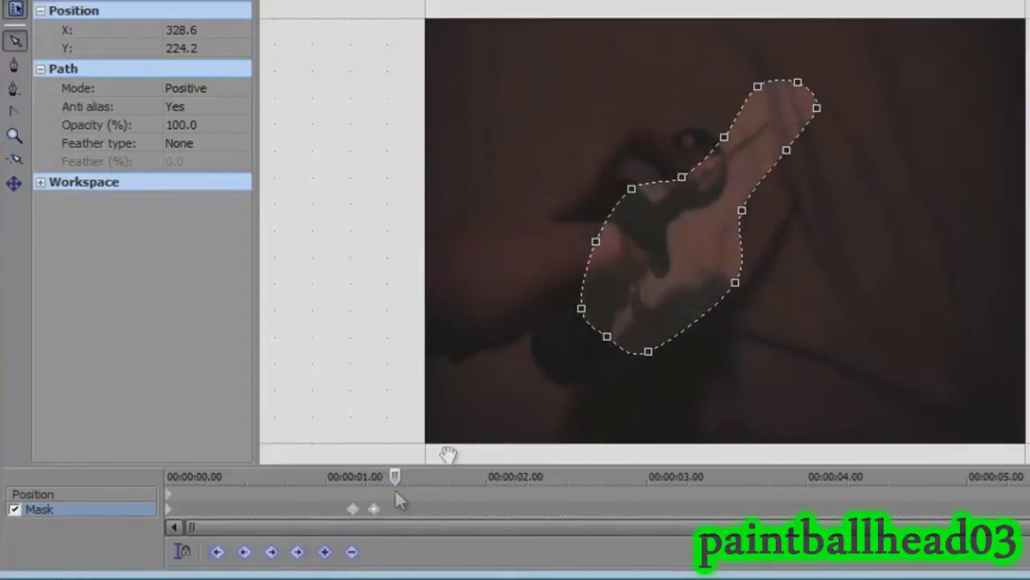
left_click(608, 343)
left_click_drag(608, 343, 589, 338)
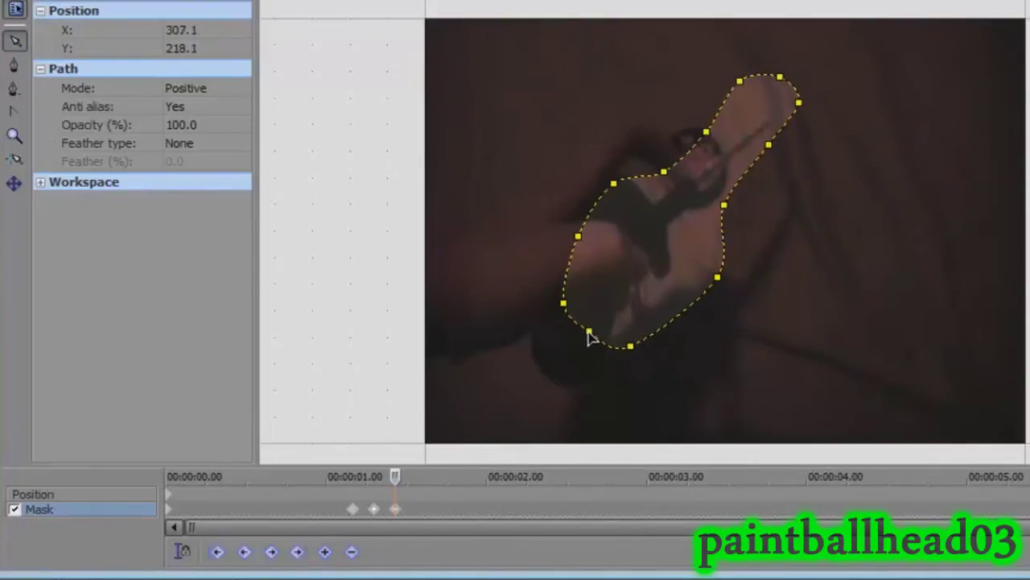
left_click(396, 570)
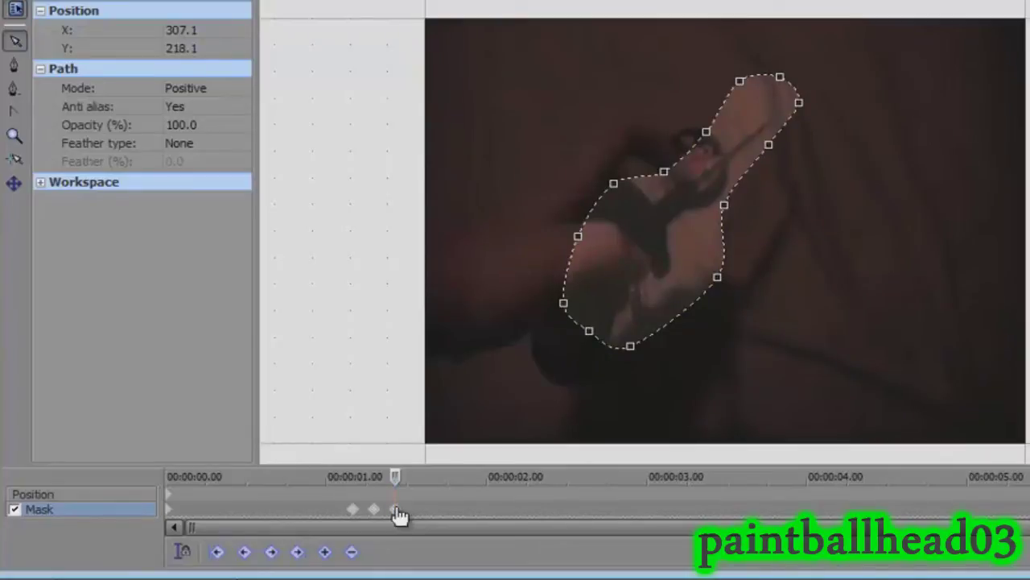
- Advance eight frames past the last mask keyframe and delete the entire mask path there
key("Right")
key("Right")
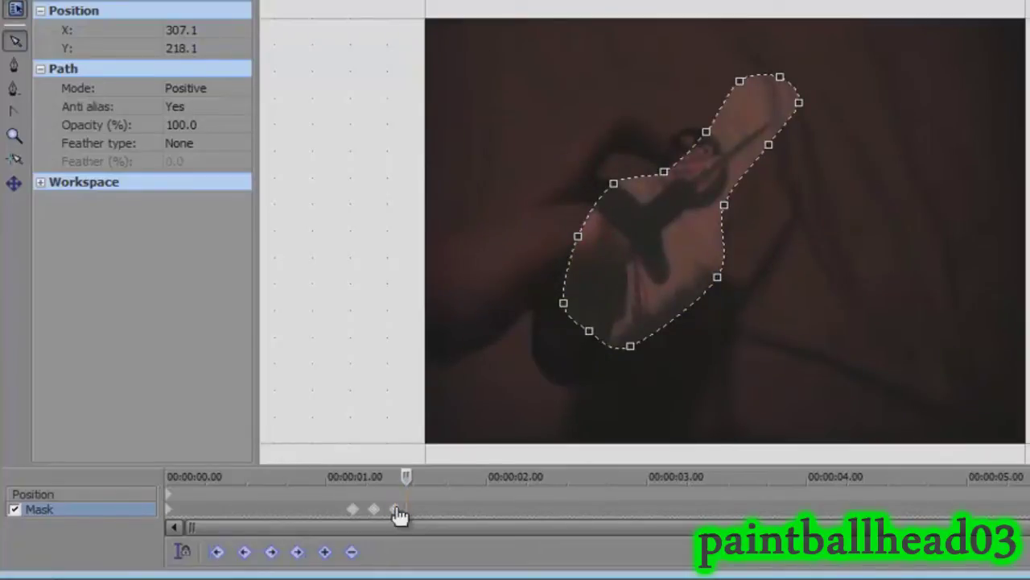
key("Right")
key("Right")
key("Right")
key("Right")
key("Right")
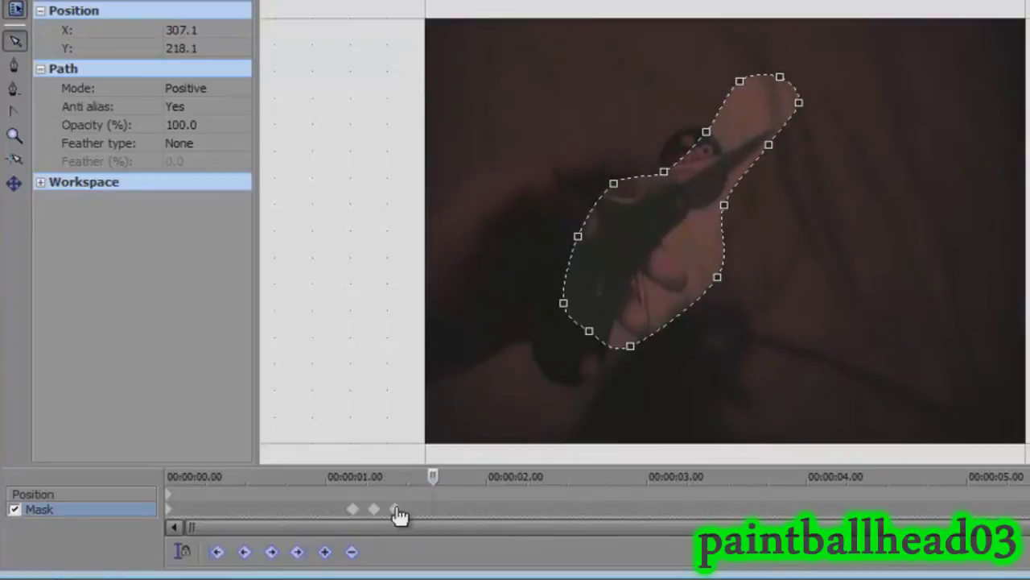
key("Right")
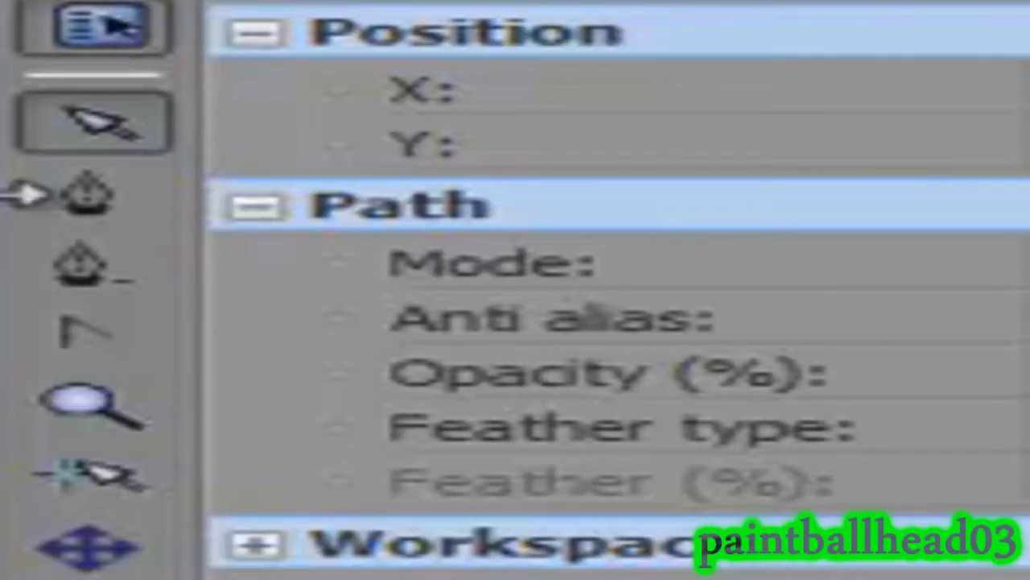
left_click(115, 203)
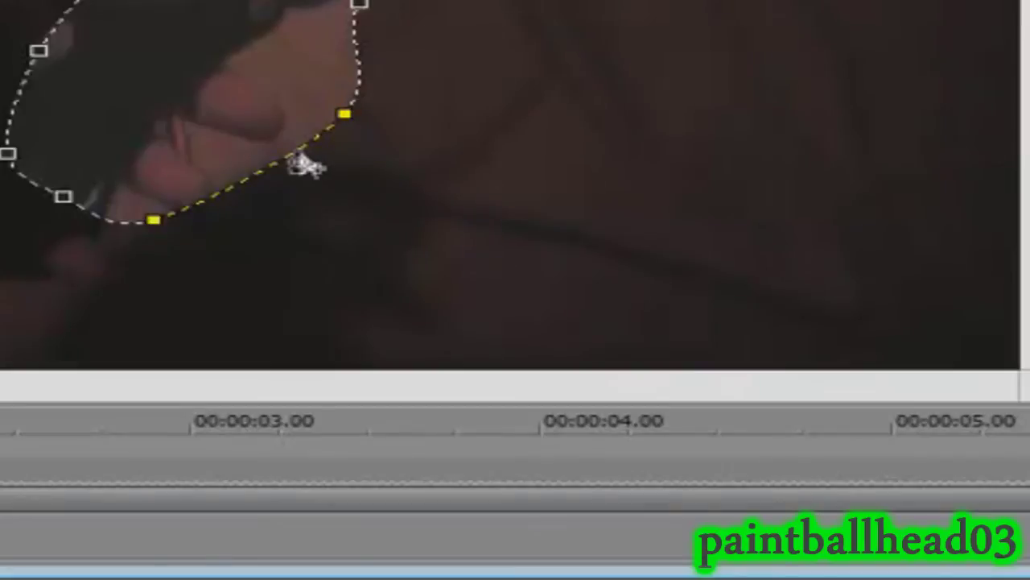
right_click(304, 161)
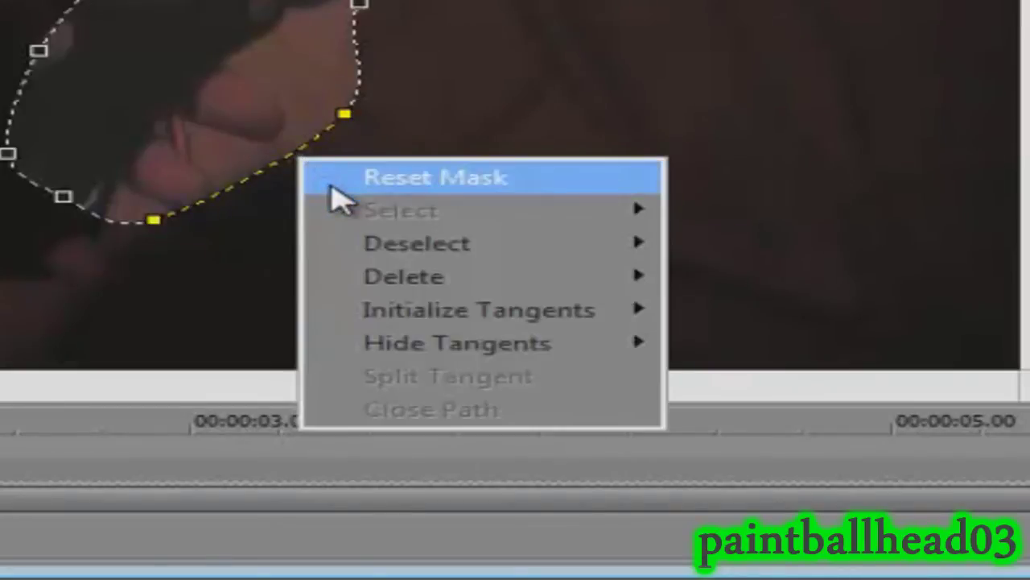
mouse_move(474, 286)
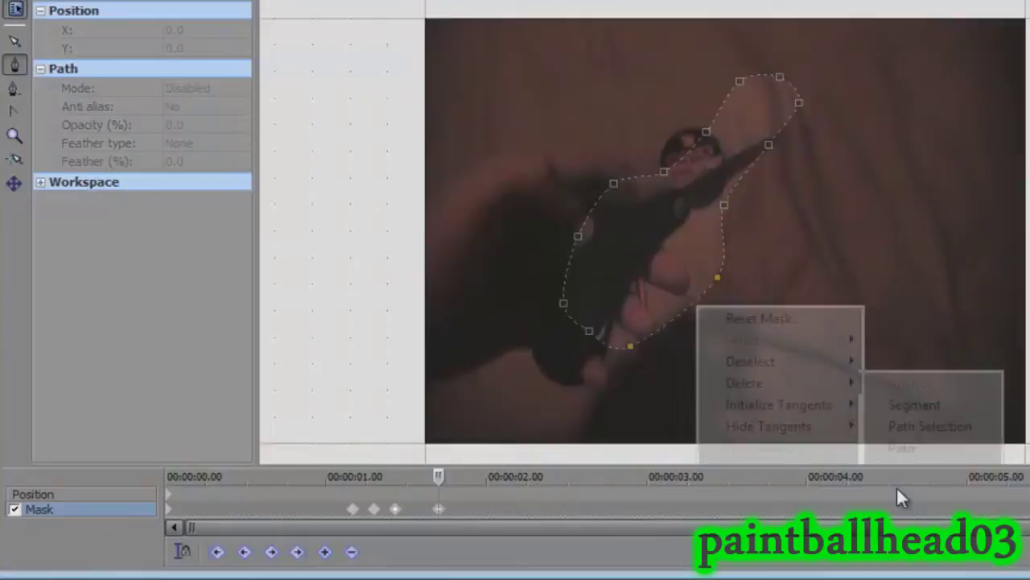
left_click(738, 442)
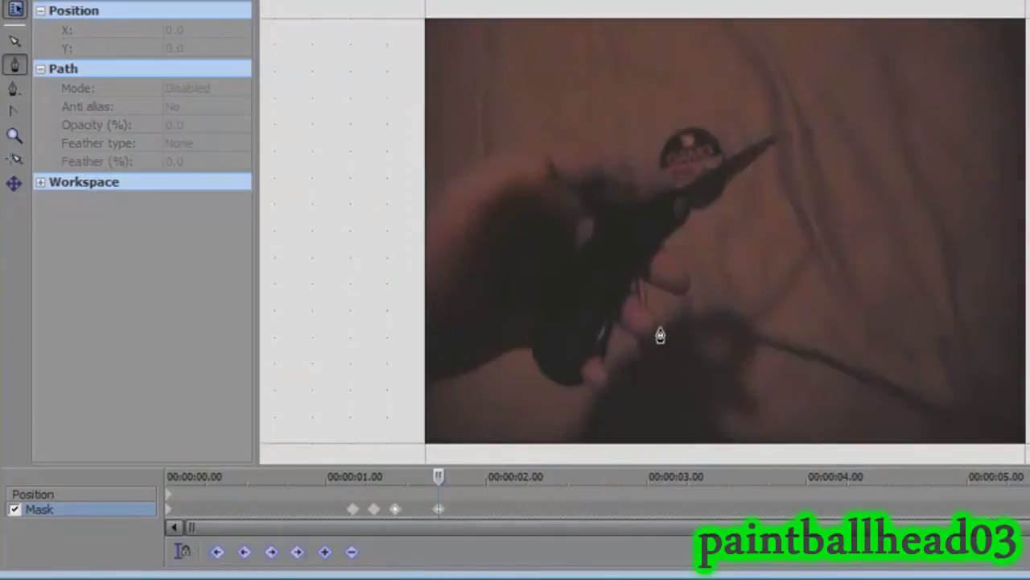
- Draw a new closed mask path around the dark scissors and the gripping hand in the current frame
left_click(569, 183)
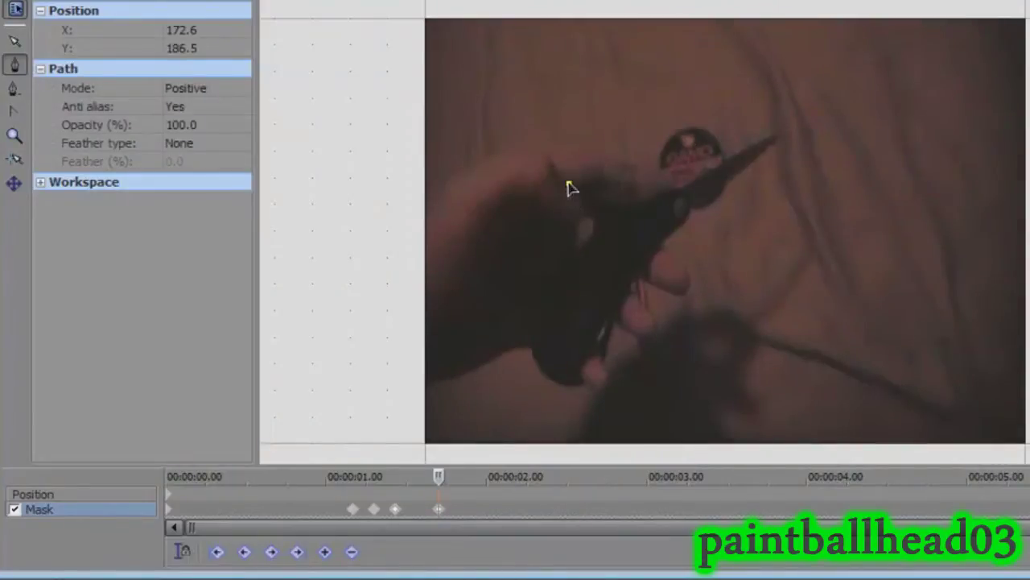
left_click(645, 182)
left_click(694, 153)
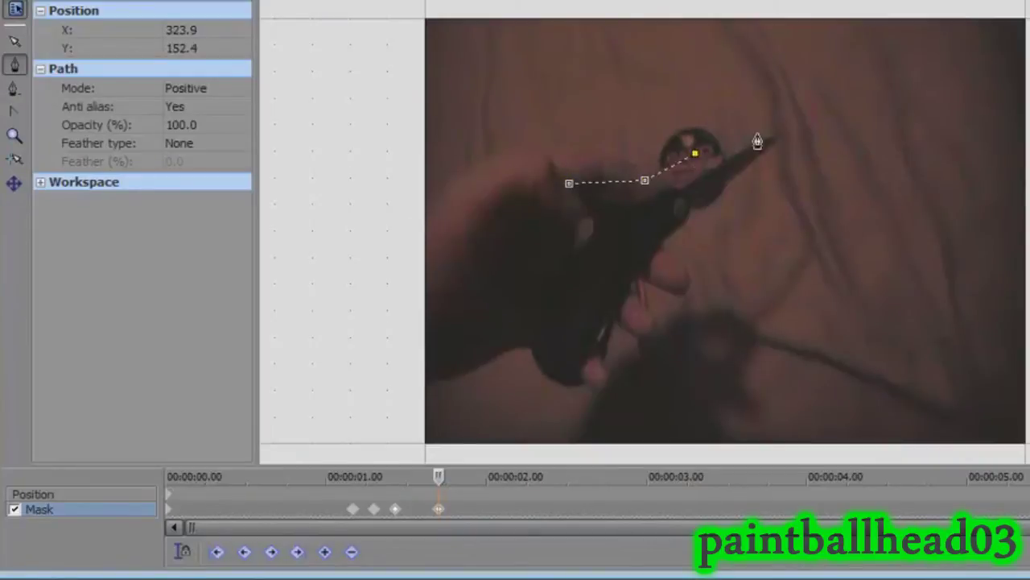
left_click(756, 131)
left_click(793, 127)
left_click(760, 169)
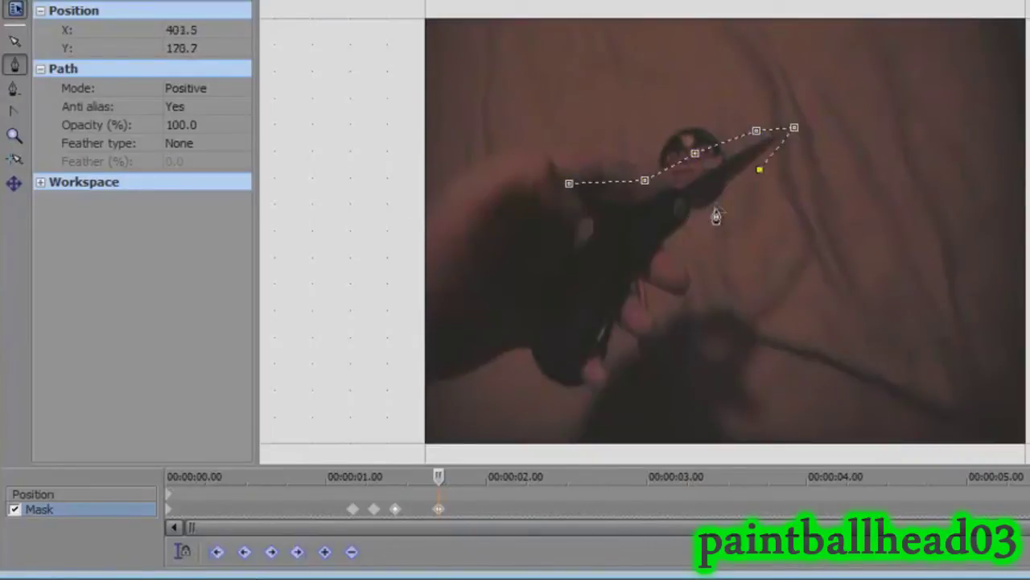
left_click(716, 209)
left_click(686, 264)
left_click(639, 328)
left_click(604, 372)
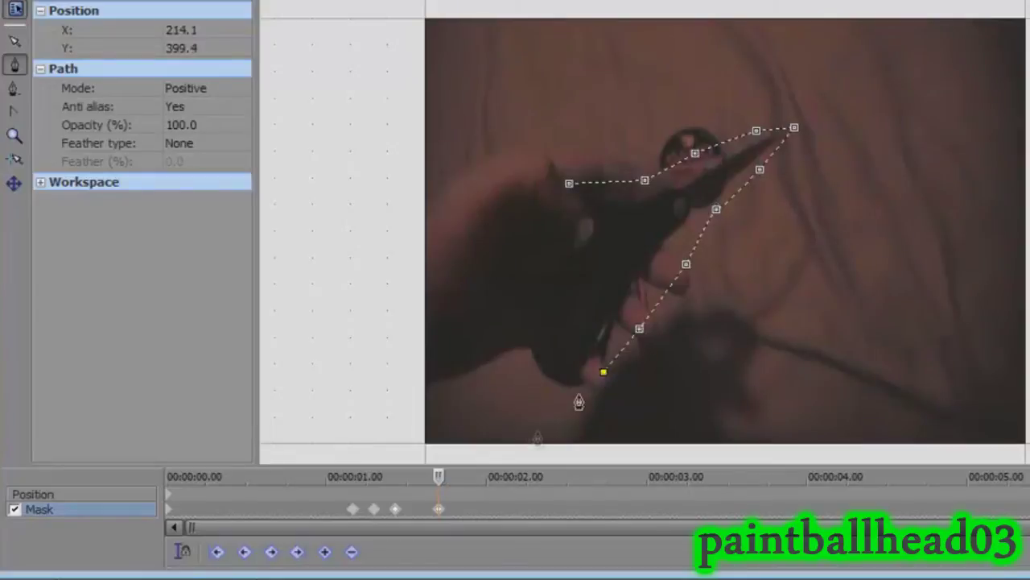
left_click(524, 412)
left_click(511, 348)
left_click(535, 289)
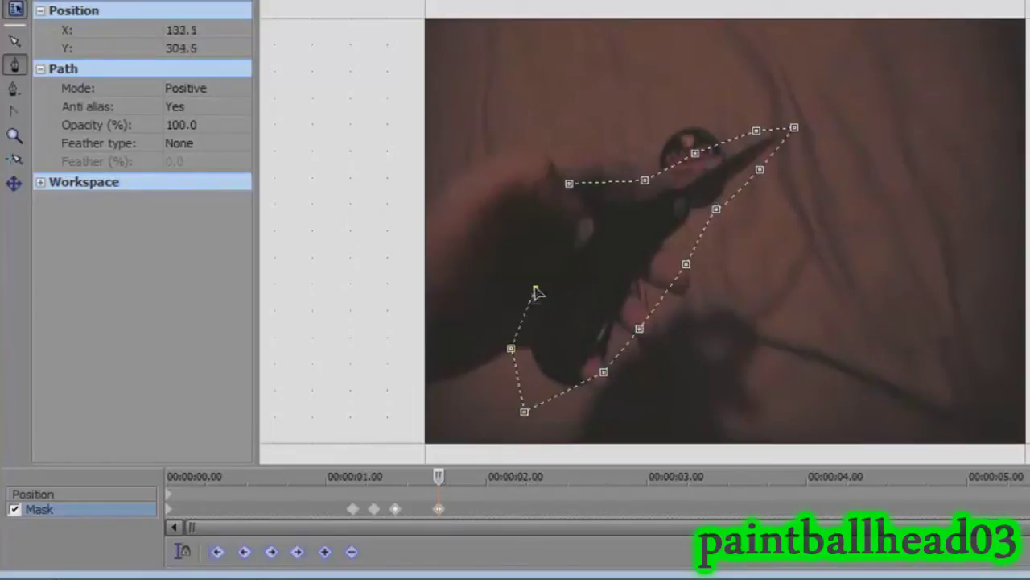
left_click(507, 256)
left_click(512, 222)
left_click(558, 202)
left_click(568, 185)
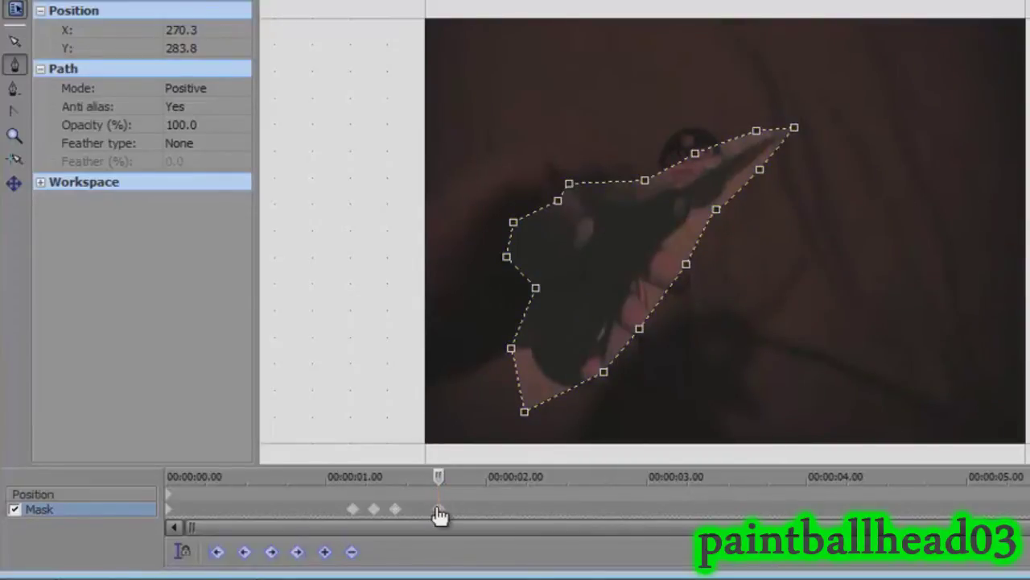
- Advance six frames past the redrawn mask's keyframe and delete the mask path in that frame
key("Right")
key("Right")
key("Right")
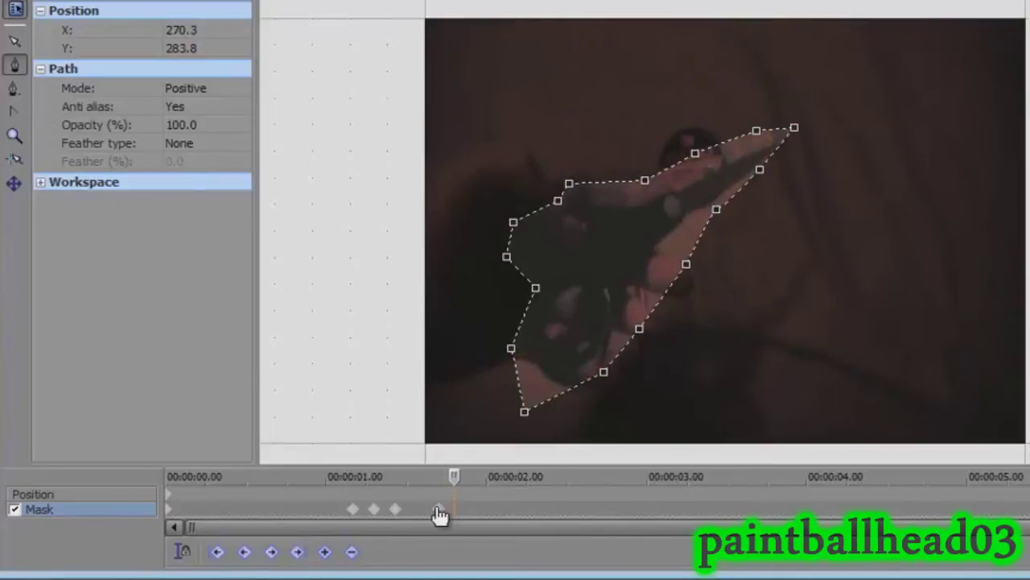
key("Right")
key("Right")
key("Right")
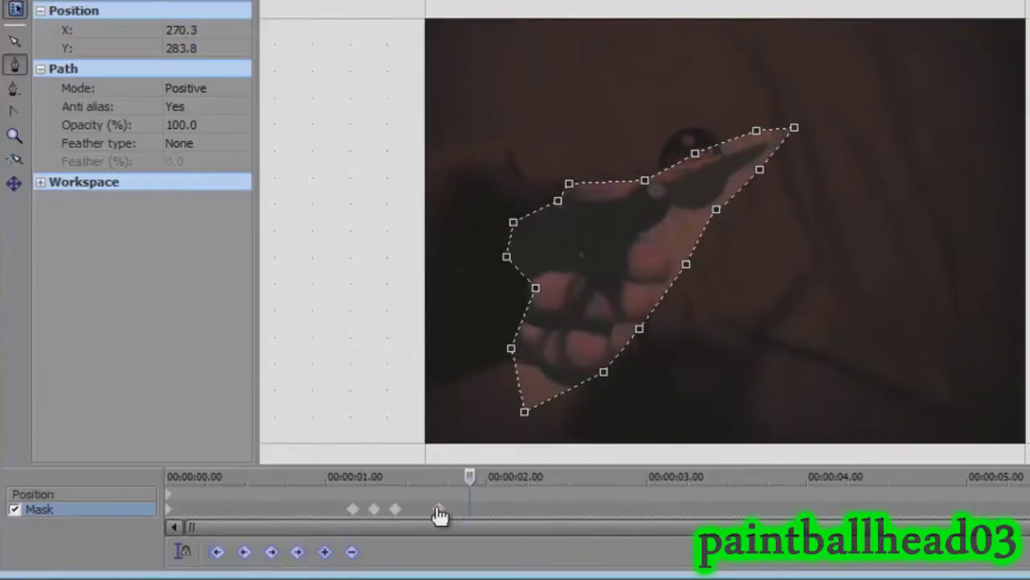
right_click(516, 359)
left_click(724, 499)
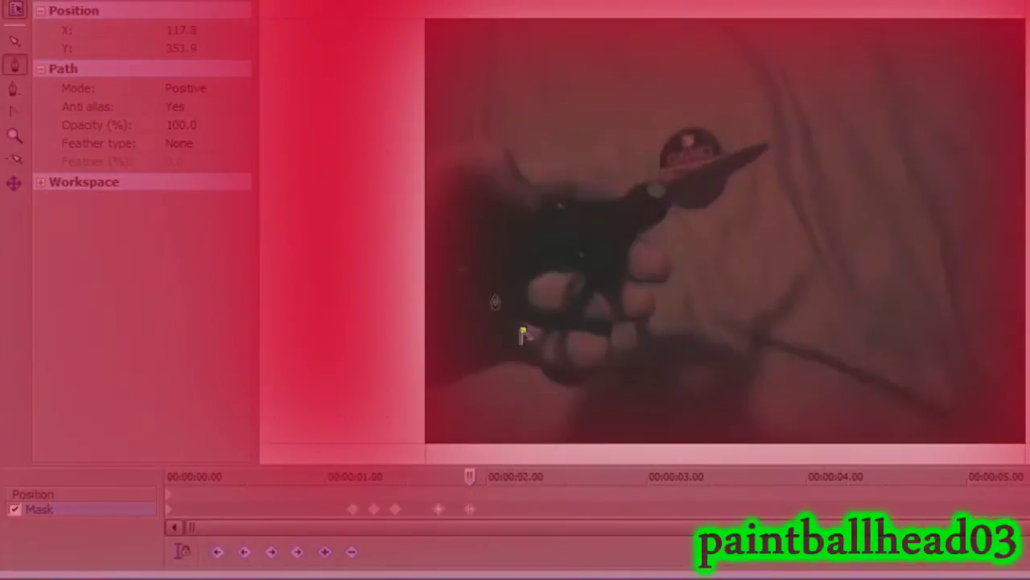
- Outline the gripping hand and the scissors up to the blade tip with a new closed mask path in this frame
left_click(480, 278)
left_click(483, 222)
left_click(555, 187)
left_click(624, 170)
left_click(720, 127)
left_click(775, 132)
left_click(780, 161)
left_click(731, 190)
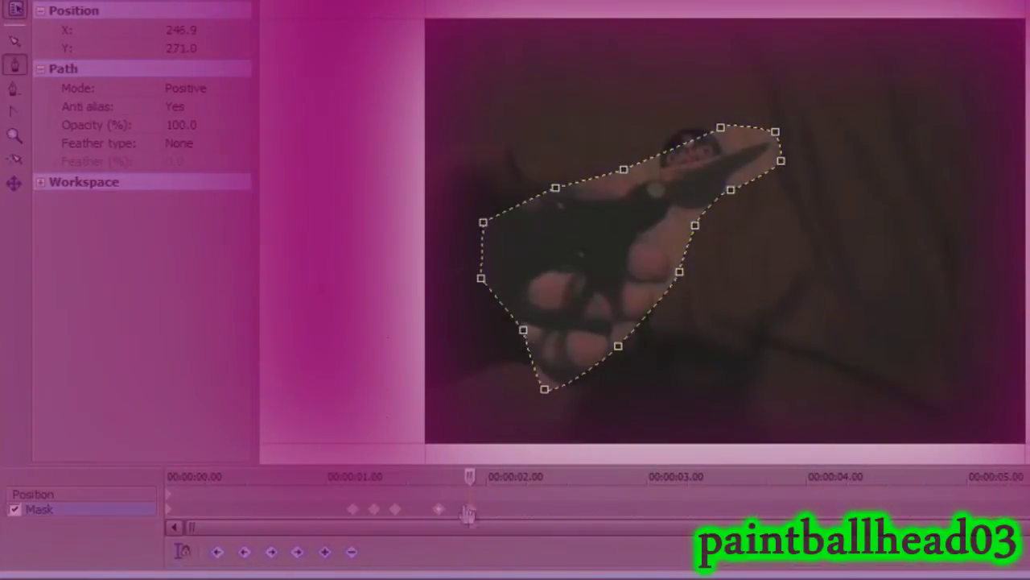
- Advance a few frames past the redrawn mask's keyframe and shift the whole mask path left and up with the scissors
key("Right")
key("Right")
key("Right")
key("Right")
key("Right")
left_click(14, 41)
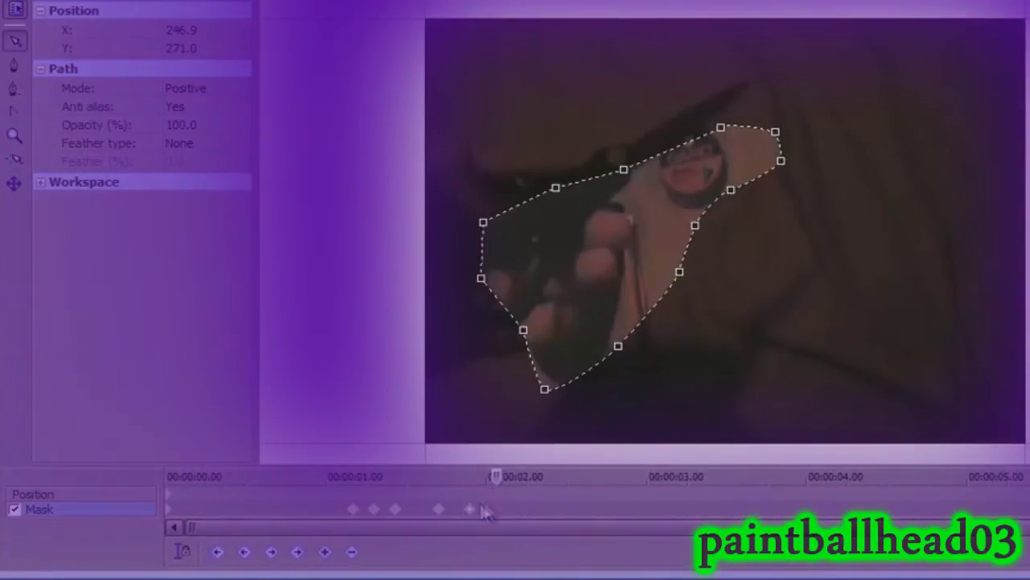
key("Left")
key("Left")
key("Right")
double_click(545, 389)
left_click_drag(545, 390, 477, 336)
- Advance two frames past the last mask keyframe and move the whole mask path left and up to follow the hand
left_click(488, 510)
key("Right")
key("Right")
double_click(531, 361)
- Advance another two frames and shift the whole mask path further left and up over the scissors
left_click(499, 510)
key("Right")
key("Right")
key("Right")
key("Left")
double_click(523, 341)
left_click(623, 341)
- Keyframe one more small left and up shift of the mask path two frames further on
left_click(515, 517)
double_click(495, 343)
left_click(519, 512)
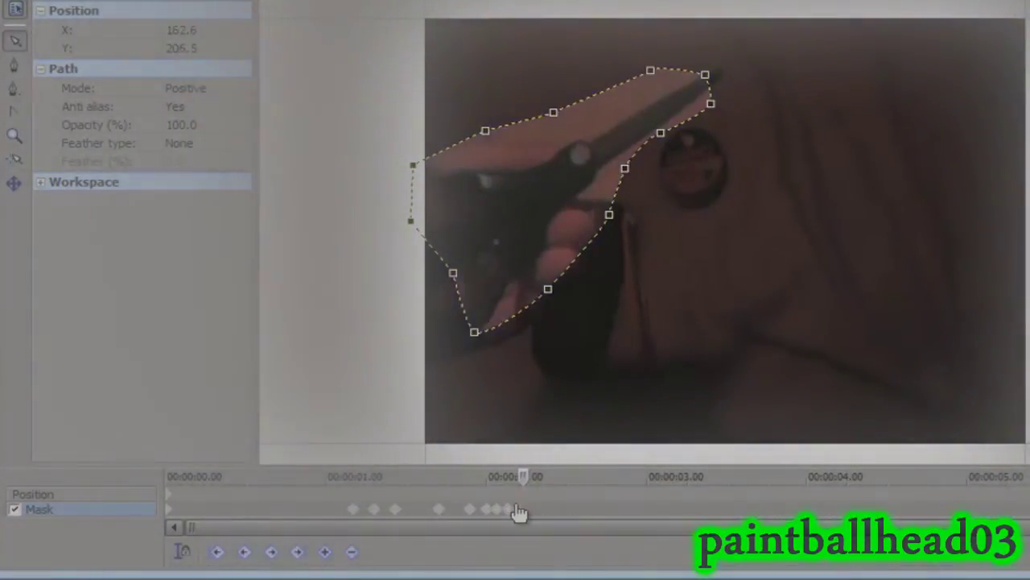
- Step ahead through about one second of frames to examine how the scissors leave the shot, and return near the last mask keyframe
key("Right")
key("Right")
key("Right")
key("Right")
key("Right")
key("Right")
key("Right")
key("Right")
key("Right")
key("Right")
key("Right")
key("Right")
key("Right")
key("Right")
key("Right")
key("Right")
key("Right")
key("Right")
key("Right")
key("Right")
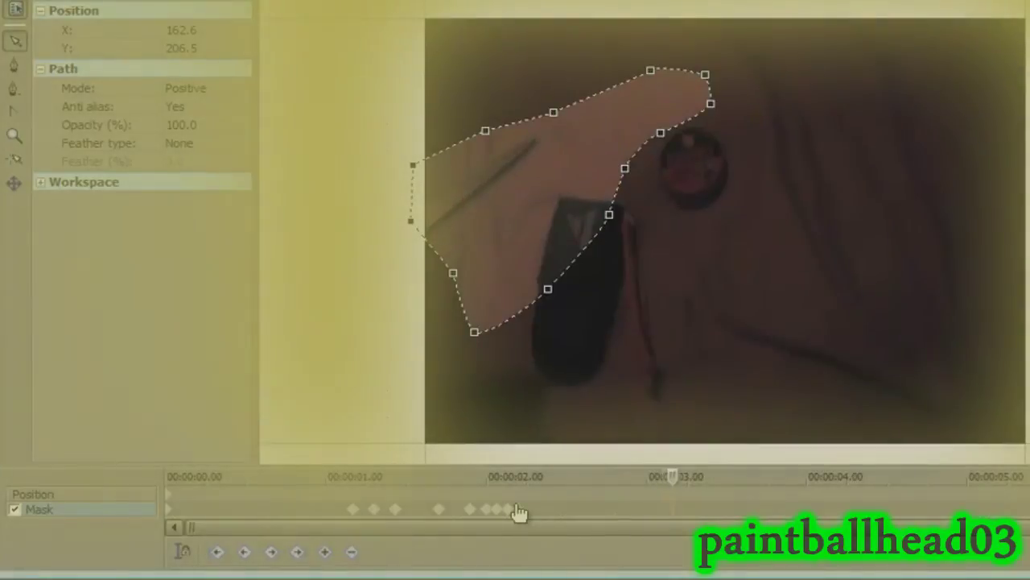
key("Left")
key("Left")
key("Left")
key("Left")
key("Left")
key("Left")
key("Left")
key("Left")
key("Left")
key("Left")
key("Left")
key("Left")
key("Left")
key("Left")
key("Left")
key("Left")
key("Left")
key("Left")
key("Left")
key("Left")
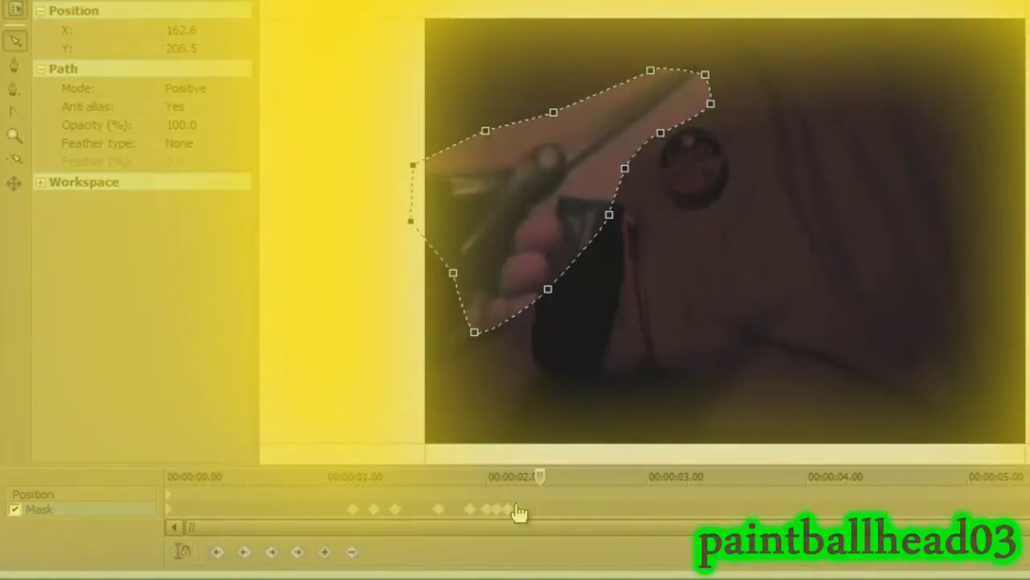
- Go six frames past the last mask keyframe and delete the selected mask path in that frame
key("Right")
left_click(14, 66)
right_click(476, 338)
mouse_move(563, 417)
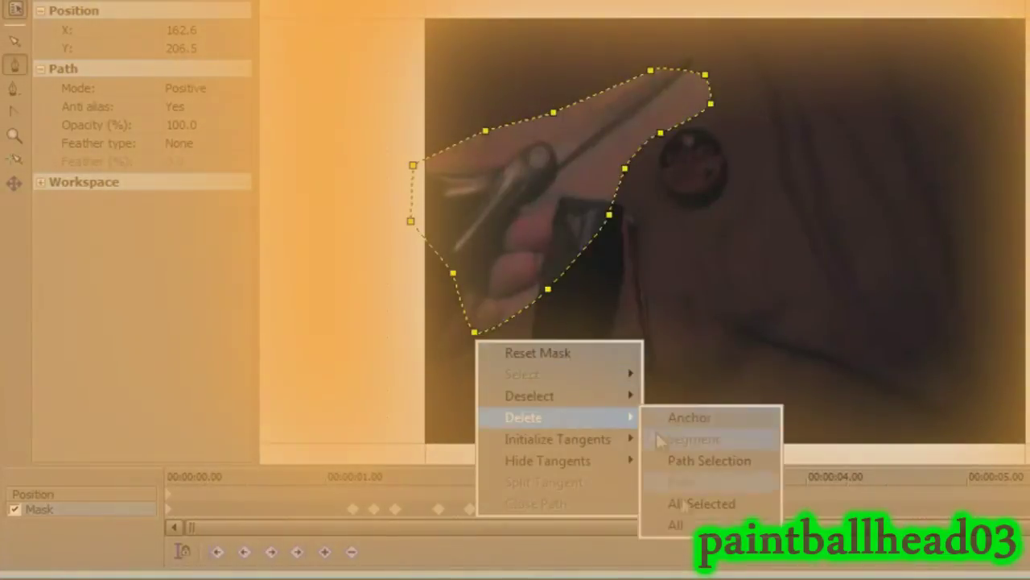
left_click(683, 503)
- Draw a new closed mask path around the raised scissors blade and the visible hand at the picture's left edge
left_click(451, 325)
left_click(568, 184)
left_click(712, 73)
left_click(697, 41)
left_click(647, 59)
left_click(466, 145)
left_click(434, 149)
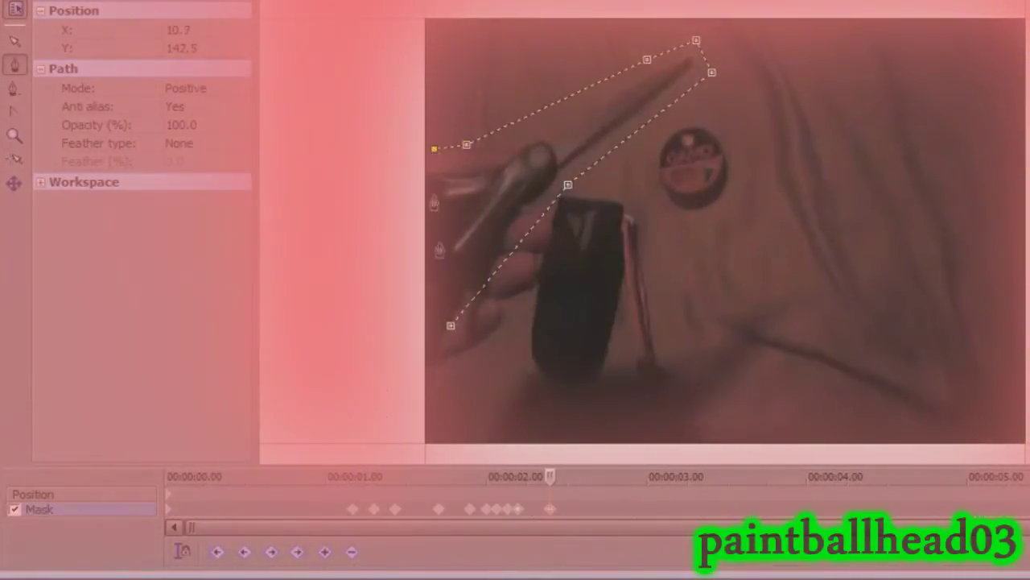
left_click(451, 325)
- Five frames further on, delete the mask path and redraw it as a closed shape around the silver blade and hand
right_click(451, 328)
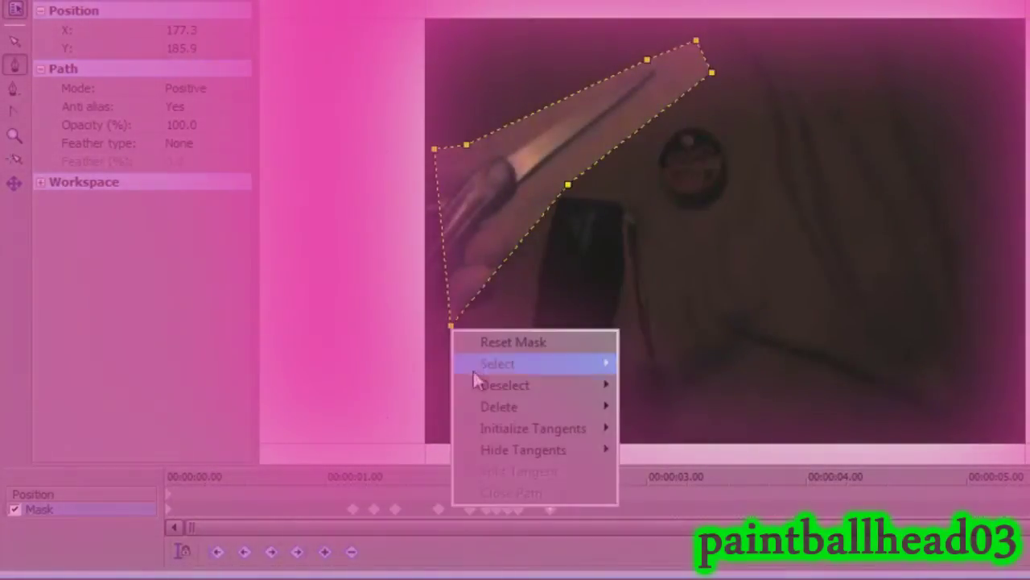
mouse_move(563, 406)
left_click(673, 499)
left_click(437, 324)
left_click(532, 204)
left_click(674, 80)
left_click(656, 59)
left_click(551, 85)
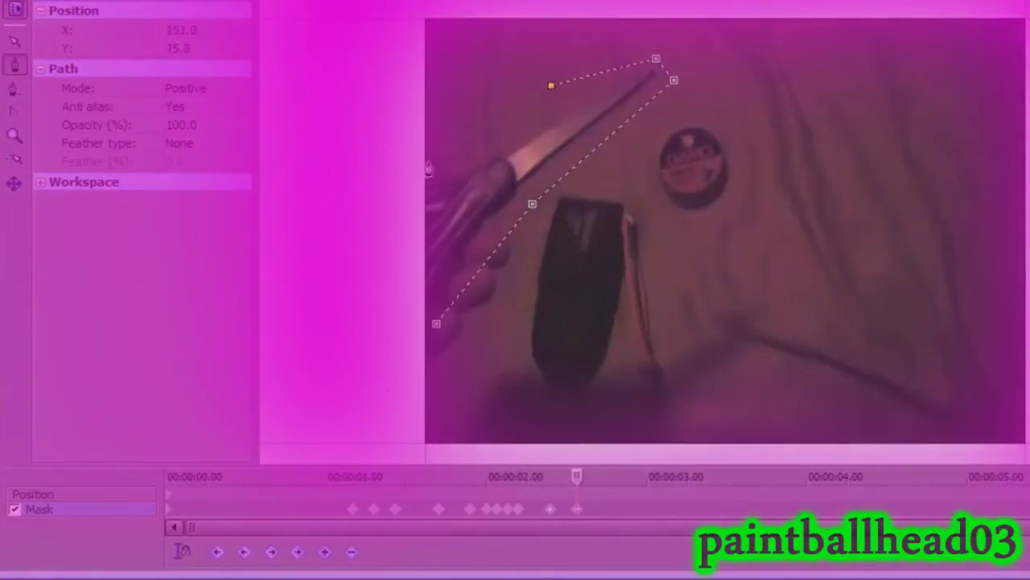
left_click(429, 162)
left_click(435, 324)
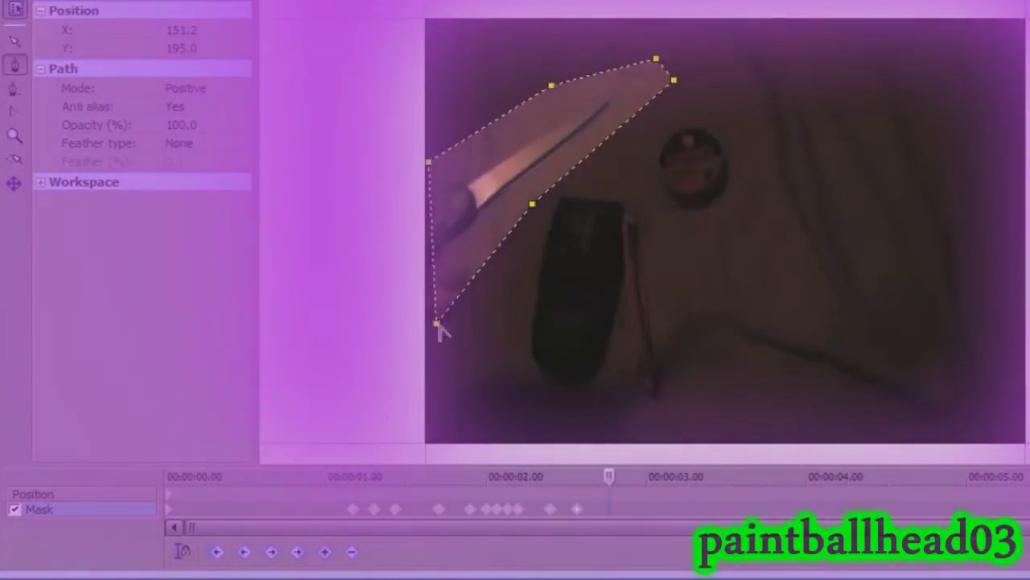
- Try replacing the mask six frames past the last keyframe with a five-point closed path around the blade and handle
key("Delete")
left_click(428, 301)
left_click(517, 195)
left_click(627, 99)
left_click(589, 88)
left_click(430, 187)
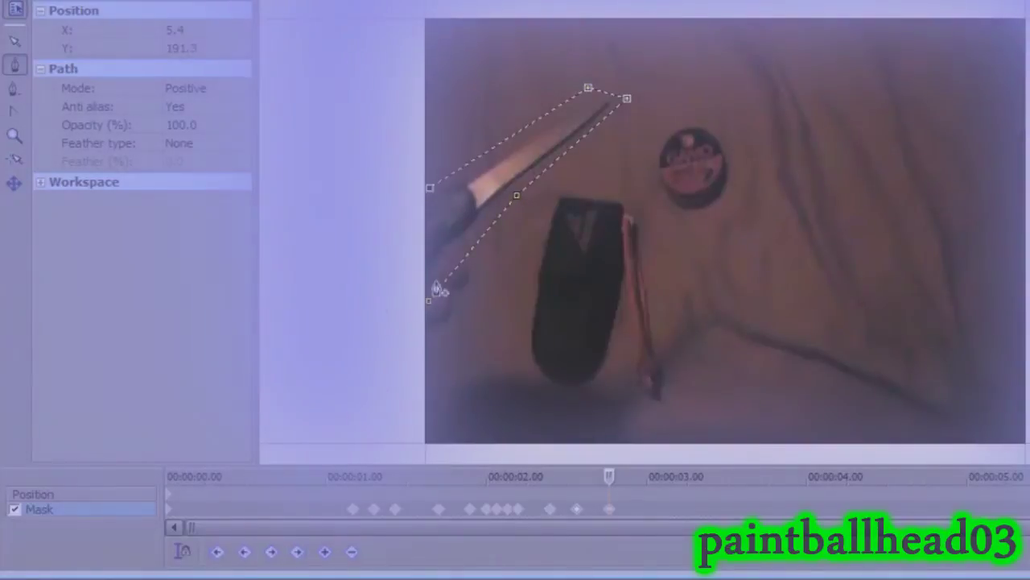
left_click(428, 301)
- Advance five more frames, delete the mask path there and draw a narrow four-point closed mask around the blade
key("Right")
key("Right")
key("Right")
key("Right")
key("Right")
key("Delete")
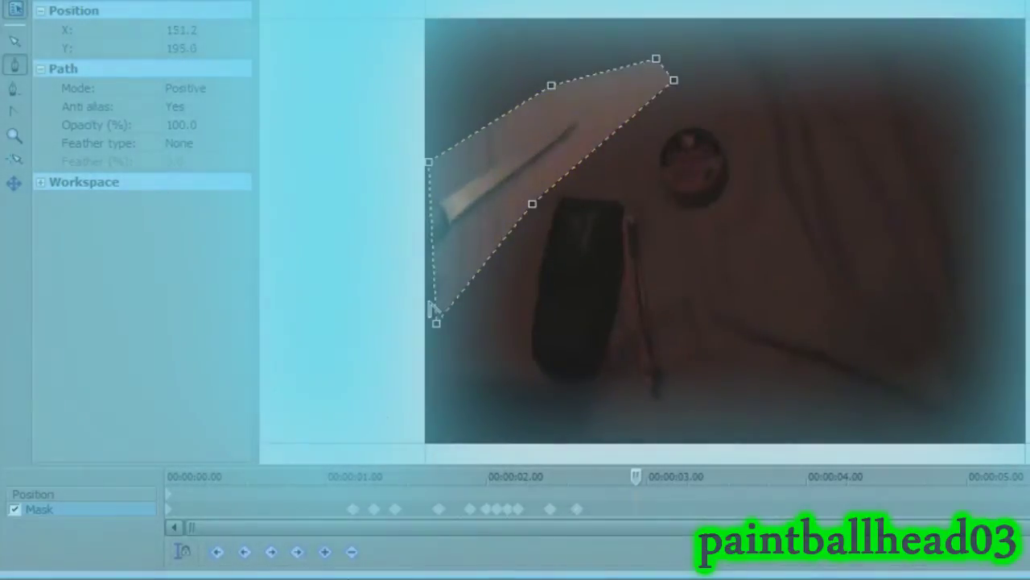
left_click(429, 260)
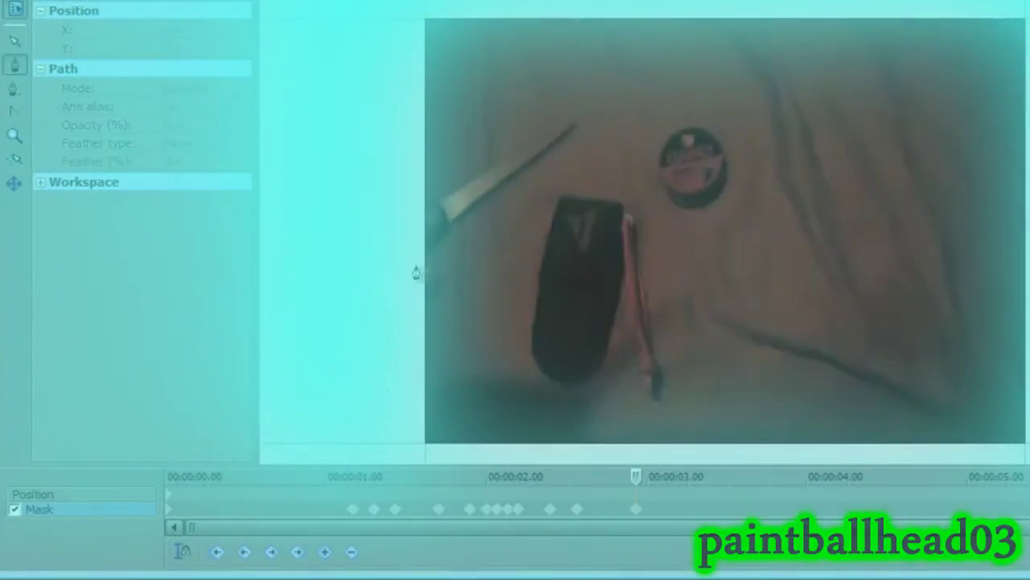
left_click(427, 202)
left_click(428, 261)
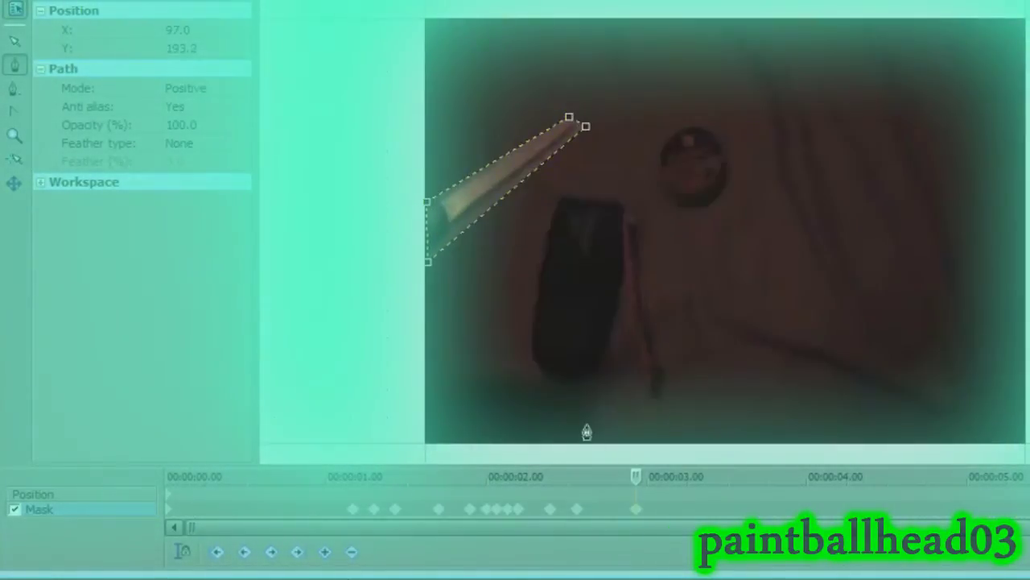
- Eight frames past the last mask keyframe, delete the mask and draw a smaller four-point mask around the remaining blade tip
right_click(431, 270)
mouse_move(510, 348)
left_click(632, 434)
left_click(426, 240)
left_click(543, 156)
left_click(540, 136)
left_click(433, 193)
left_click(426, 240)
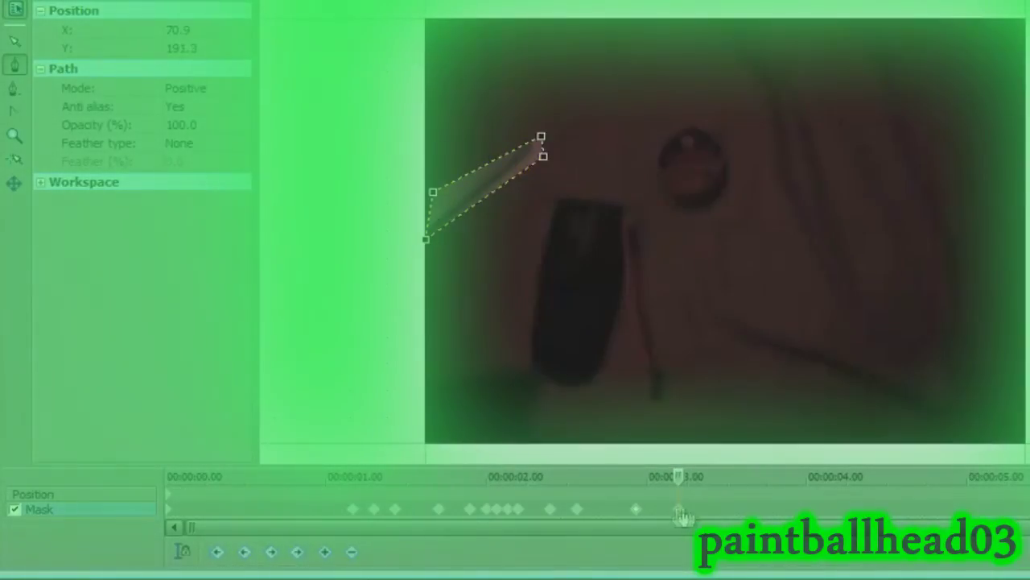
- Advance six frames and shift the whole four-point mask left and up to follow the blade out of the picture
key("Right")
key("Right")
key("Right")
key("Right")
key("Right")
key("Right")
left_click(17, 45)
left_click(508, 172)
left_click_drag(544, 156, 463, 104)
- Go one frame past the last mask keyframe and keyframe another left and up shift of the four-point mask
left_click(710, 508)
key("Right")
key("Right")
key("Right")
key("Left")
key("Left")
- Keyframe two further shifts of the mask along the blade's exit, three frames and another two frames on
left_click(716, 507)
key("Right")
key("Right")
key("Right")
left_click(731, 507)
key("Right")
key("Right")
- Go three frames past the last mask keyframe and delete all mask paths in that frame
left_click(745, 507)
key("Right")
key("Right")
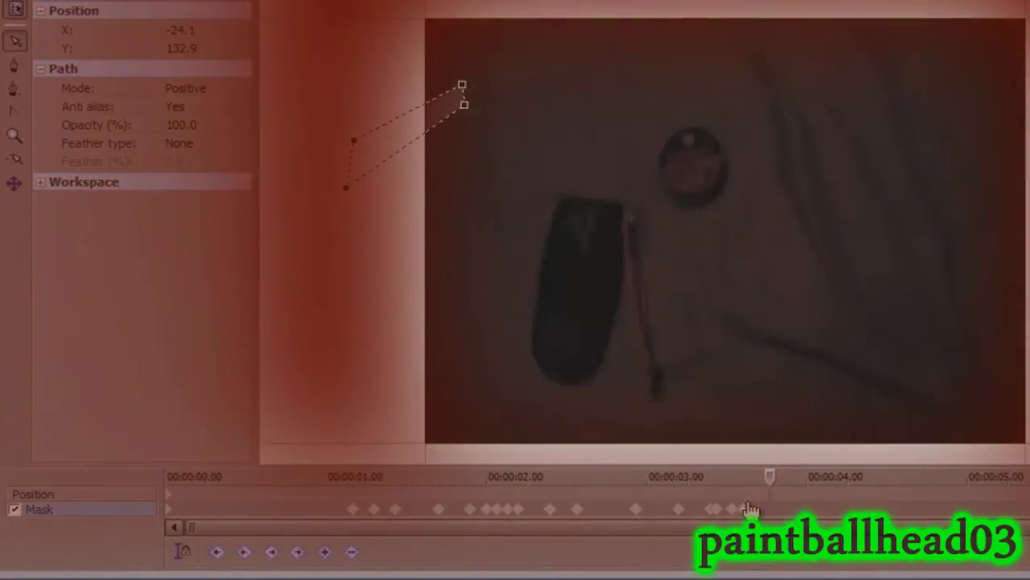
key("Right")
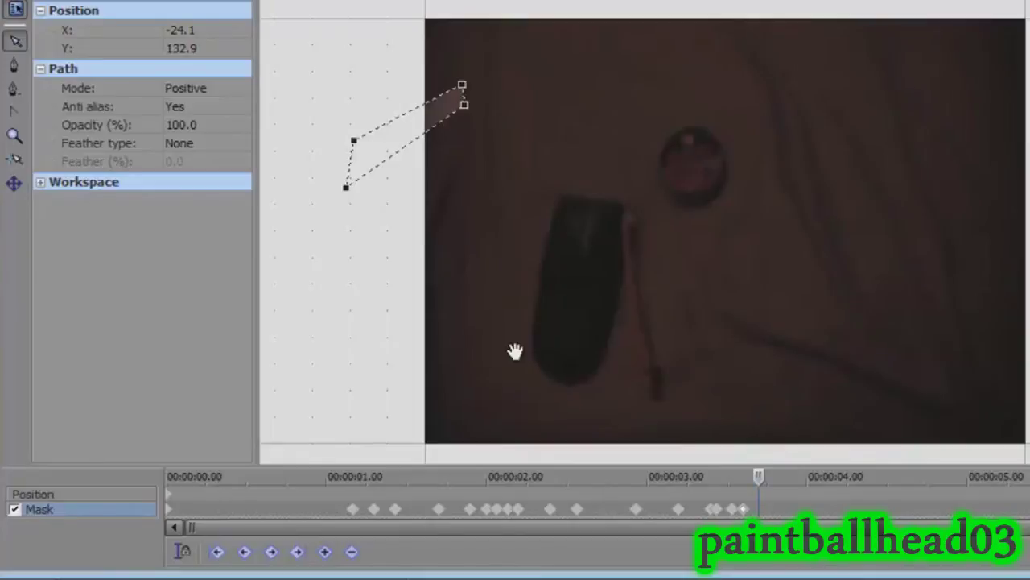
left_click(382, 168)
right_click(383, 161)
mouse_move(495, 250)
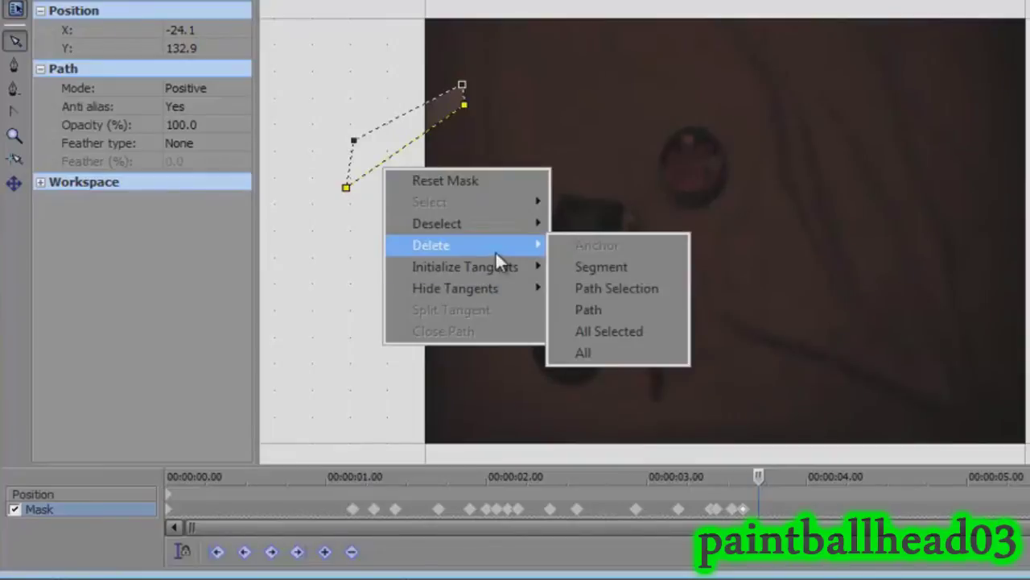
left_click(586, 354)
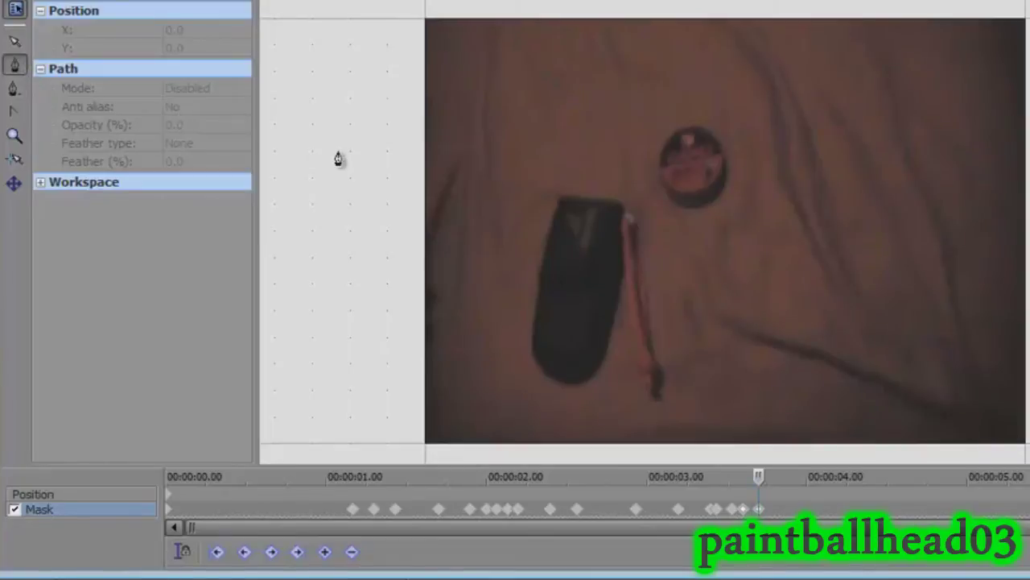
- Draw a tiny four-point closed mask in the empty area outside the picture, starting at about X -151, Y 148
left_click(298, 150)
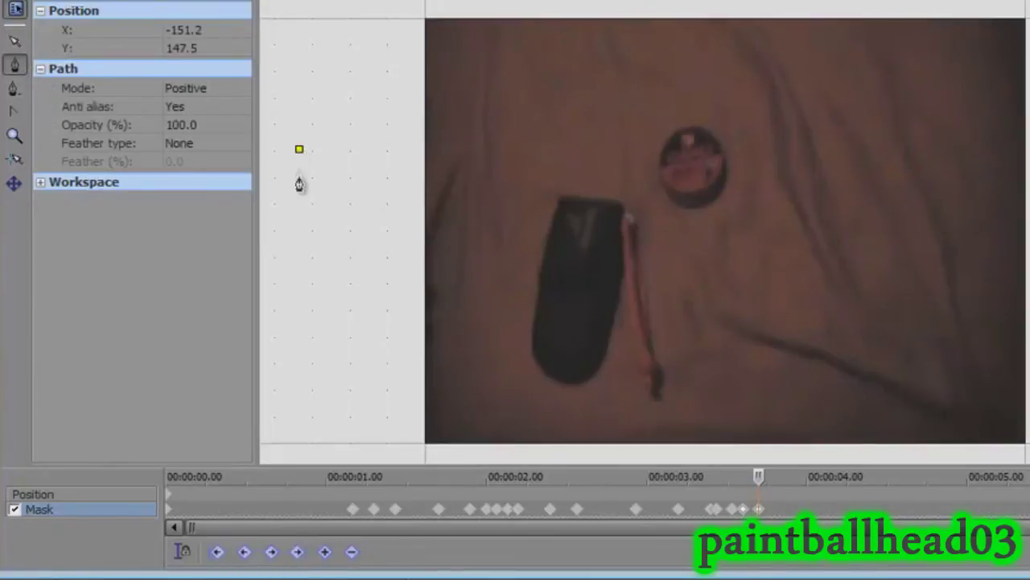
left_click(299, 175)
left_click(334, 176)
left_click(329, 145)
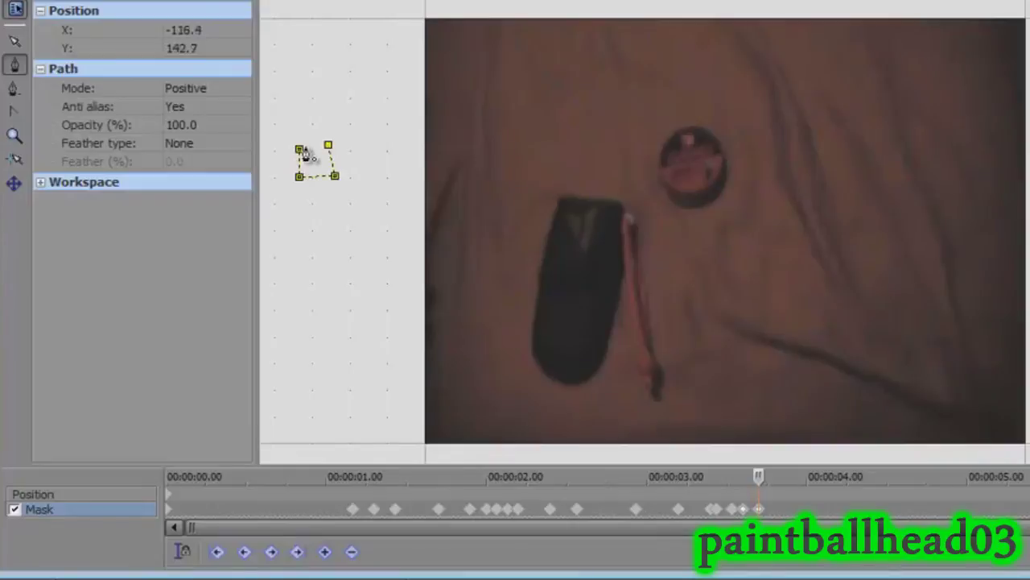
left_click(299, 149)
left_click(333, 329)
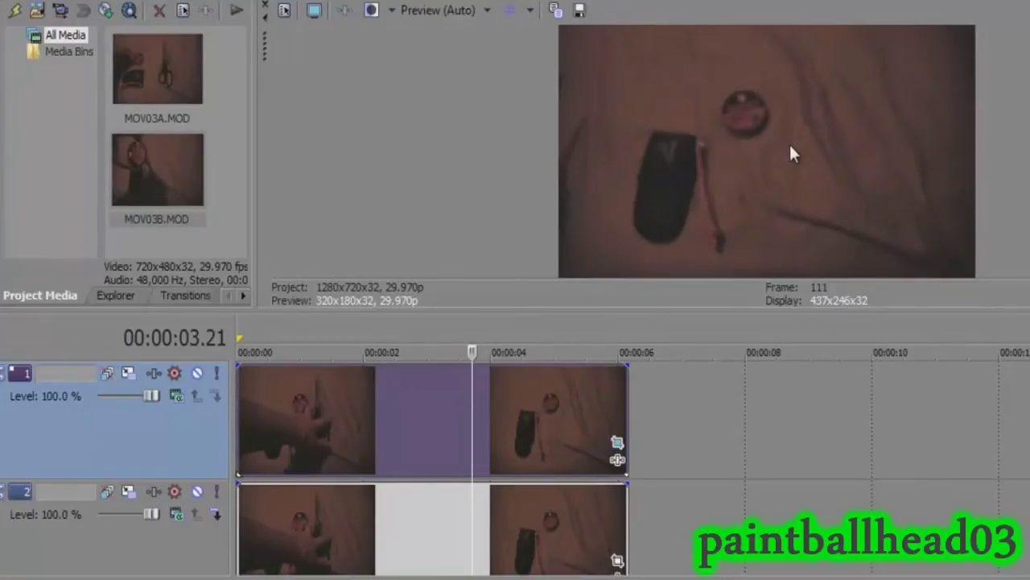
- Go to 00:00:00.26 on the timeline and show the video effects library in a widened media area
left_click(291, 332)
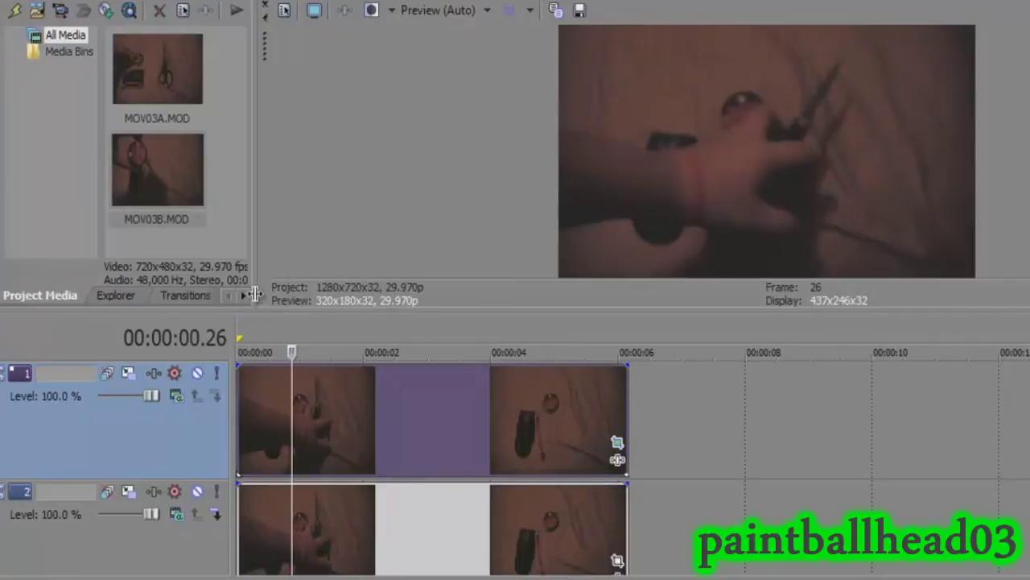
left_click_drag(255, 300, 402, 332)
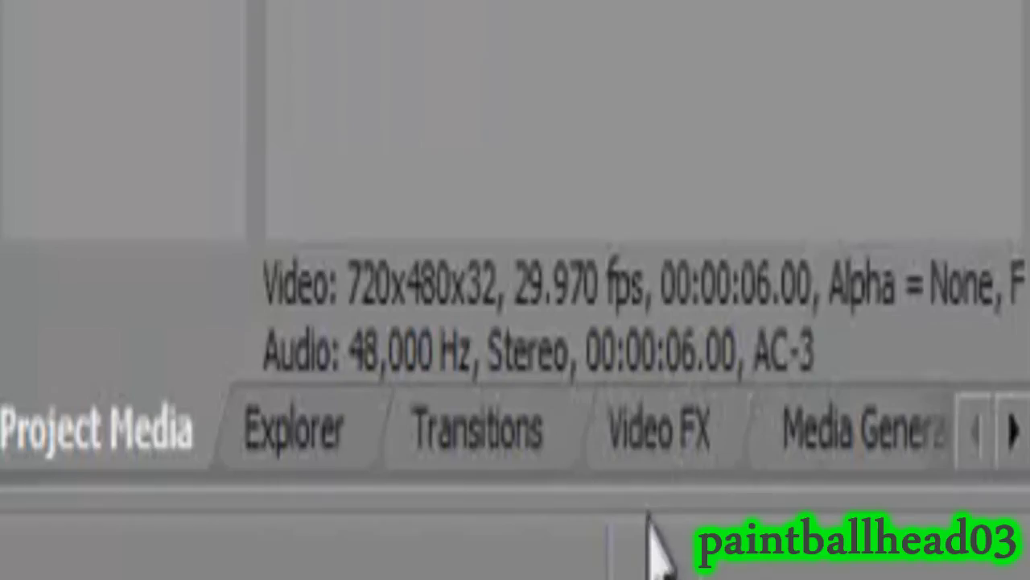
left_click(253, 304)
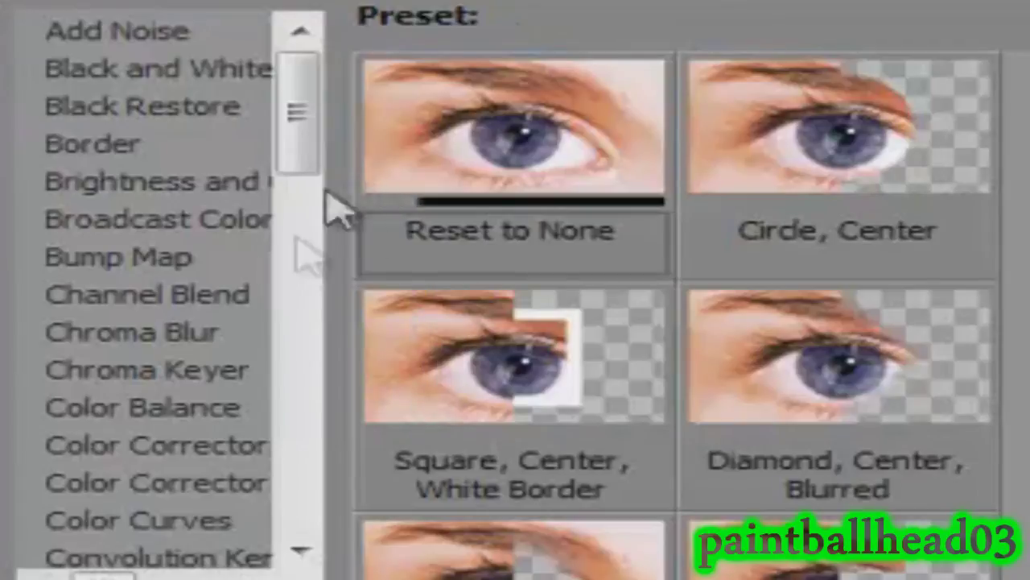
- Look through the video effects and examine the presets of Chroma Blur, Radial Blur and Quick Blur
left_click(191, 336)
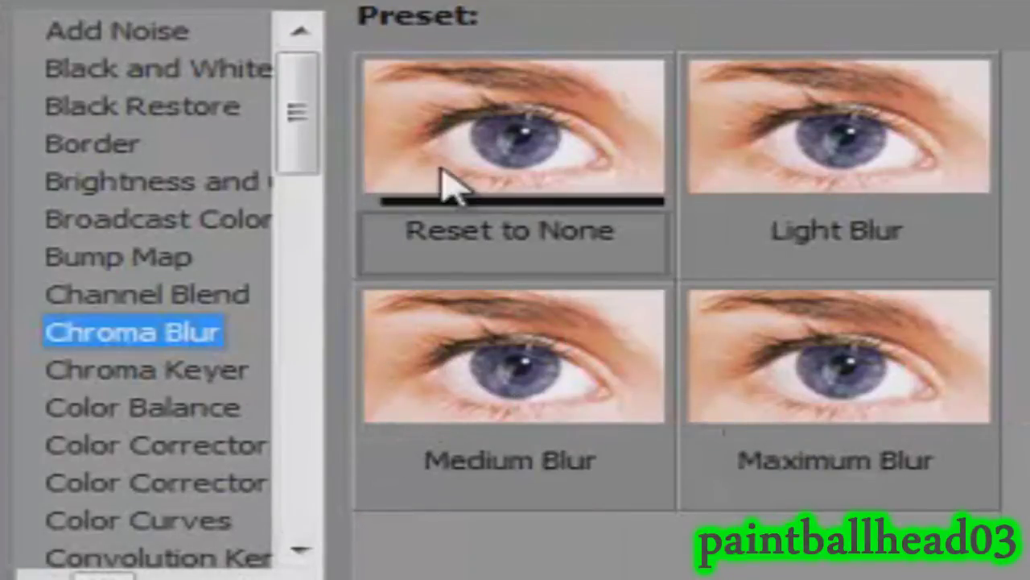
scroll(316, 143, "down", 1)
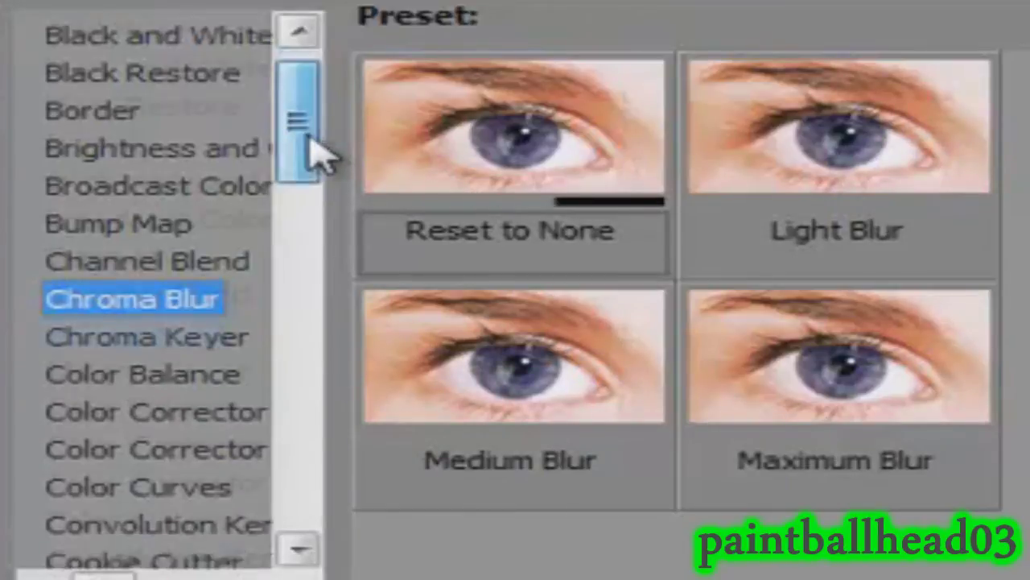
left_click_drag(311, 138, 319, 419)
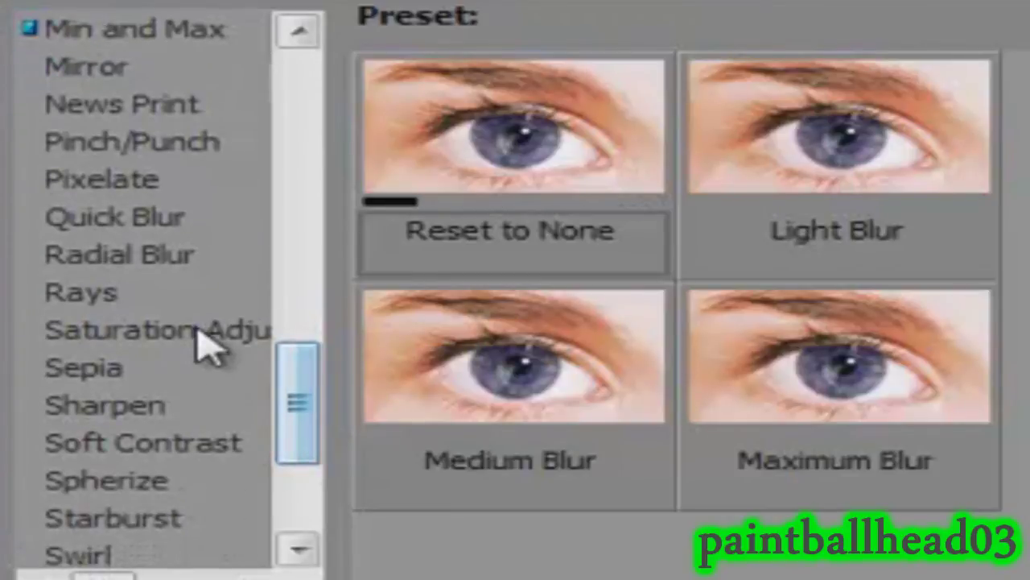
left_click(159, 257)
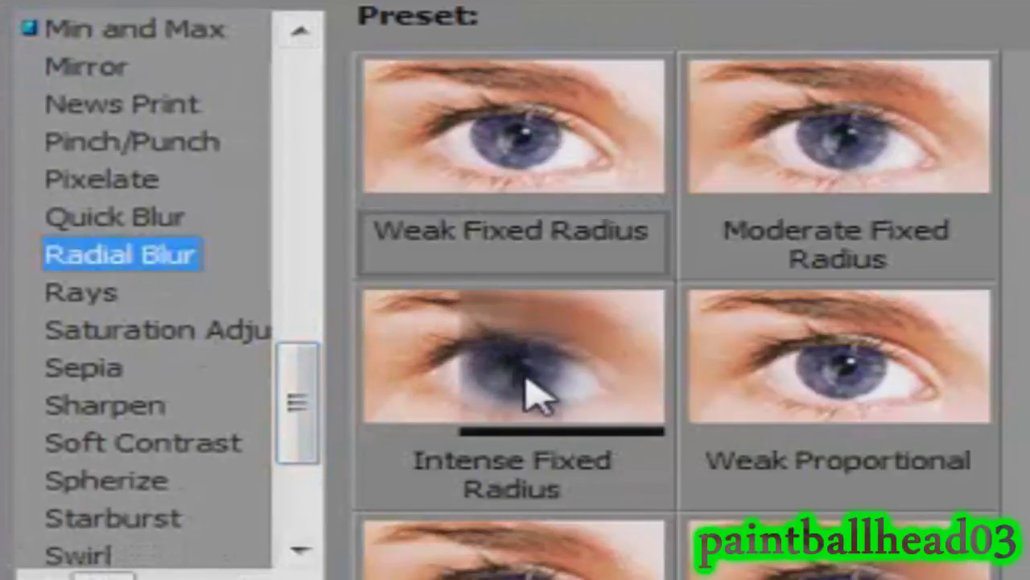
left_click(169, 219)
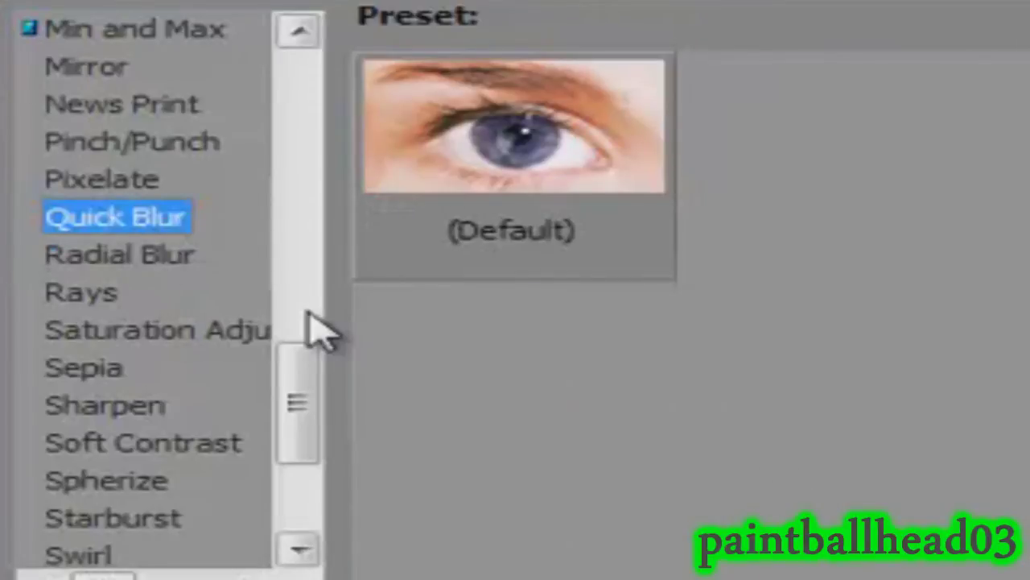
- Apply the Pixelate effect with the Reset to None preset to the masked clip on the upper track
left_click(129, 187)
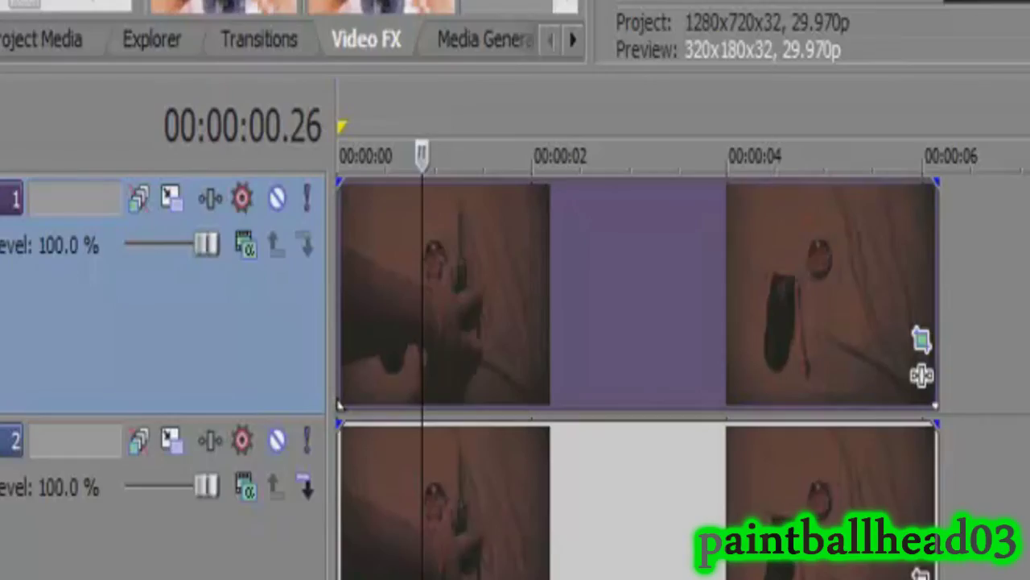
left_click_drag(378, 6, 617, 282)
left_click_drag(617, 285, 616, 285)
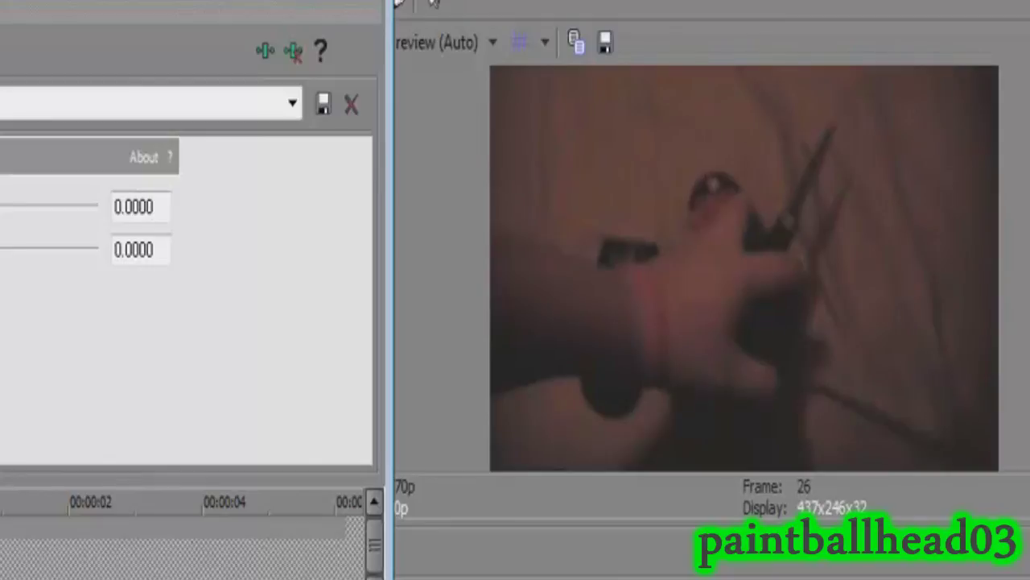
- Try stronger pixelization on the masked area, with horizontal up to 0.9452 and vertical up to 1.0000, and reset the horizontal amount to 0.5000
left_click_drag(0, 206, 22, 209)
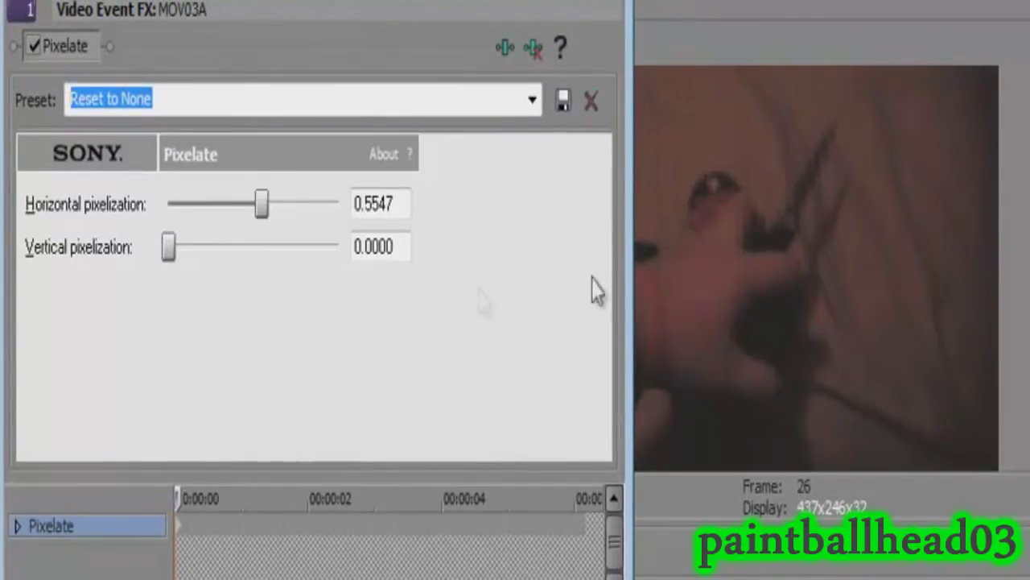
left_click_drag(166, 251, 300, 261)
left_click_drag(263, 209, 333, 210)
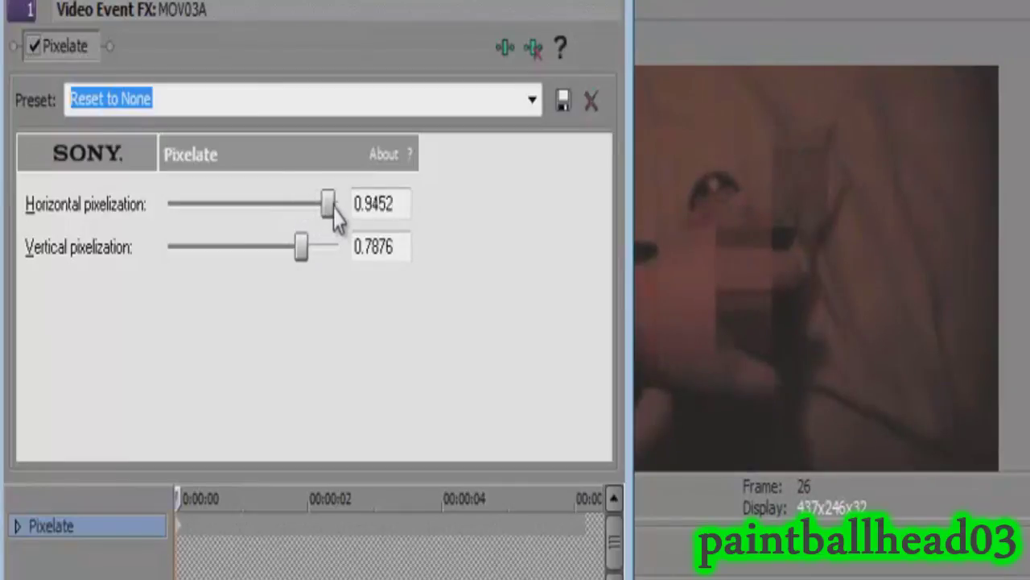
left_click_drag(302, 248, 364, 253)
mouse_move(328, 205)
left_mouse_down()
mouse_move(357, 221)
mouse_move(334, 224)
mouse_move(328, 209)
left_mouse_up()
double_click(326, 210)
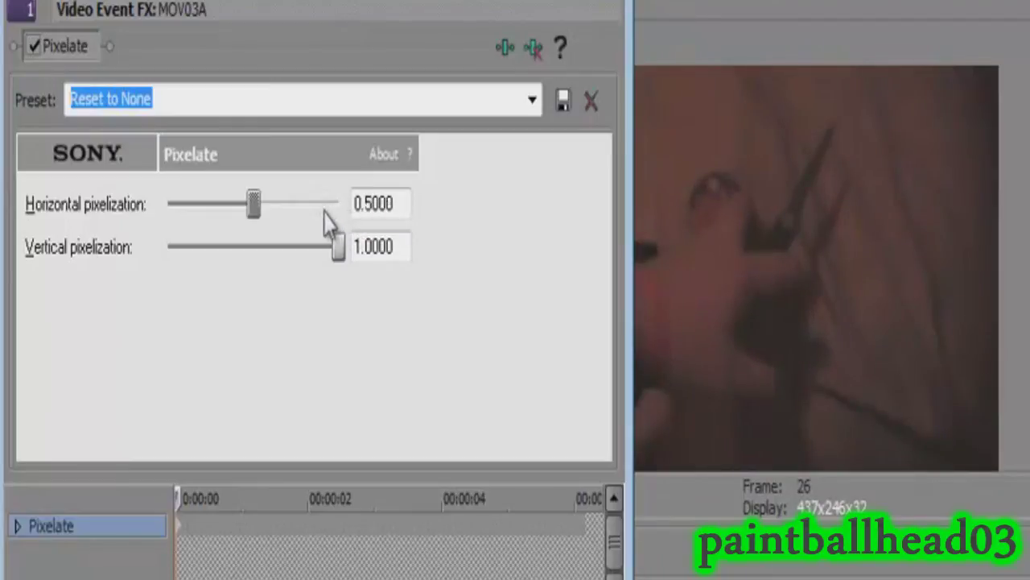
- Set the Pixelate effect's horizontal pixelization to 0.8219 and vertical to 0.8424, look over the presets and close the effect settings
left_click_drag(258, 204, 312, 208)
left_click_drag(338, 246, 311, 247)
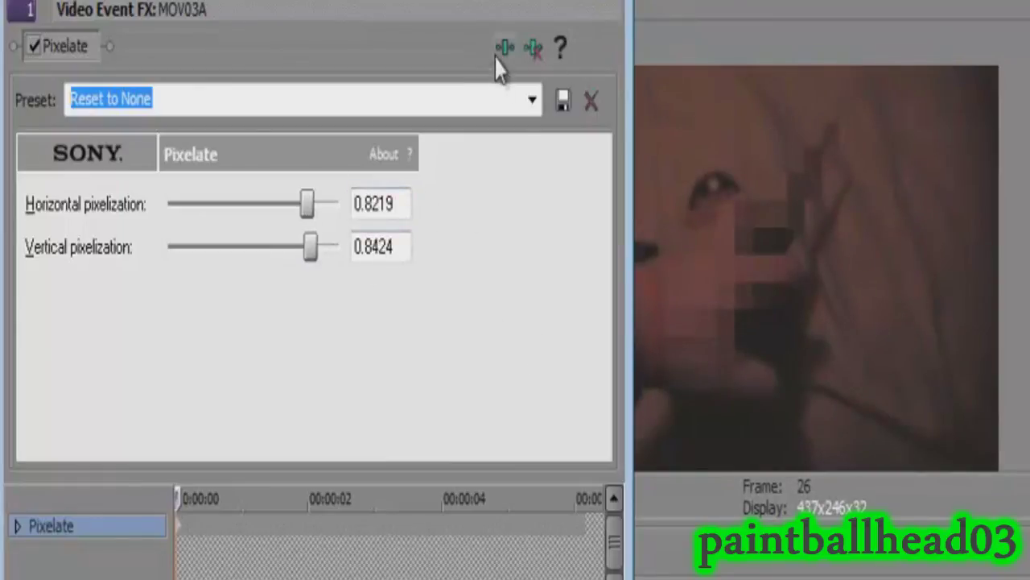
left_click(532, 110)
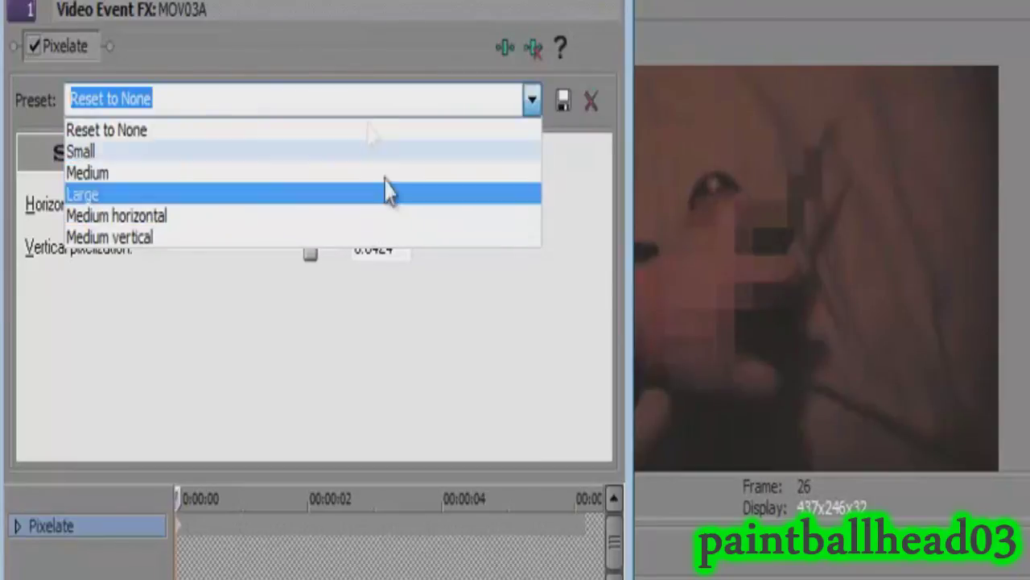
left_click(618, 3)
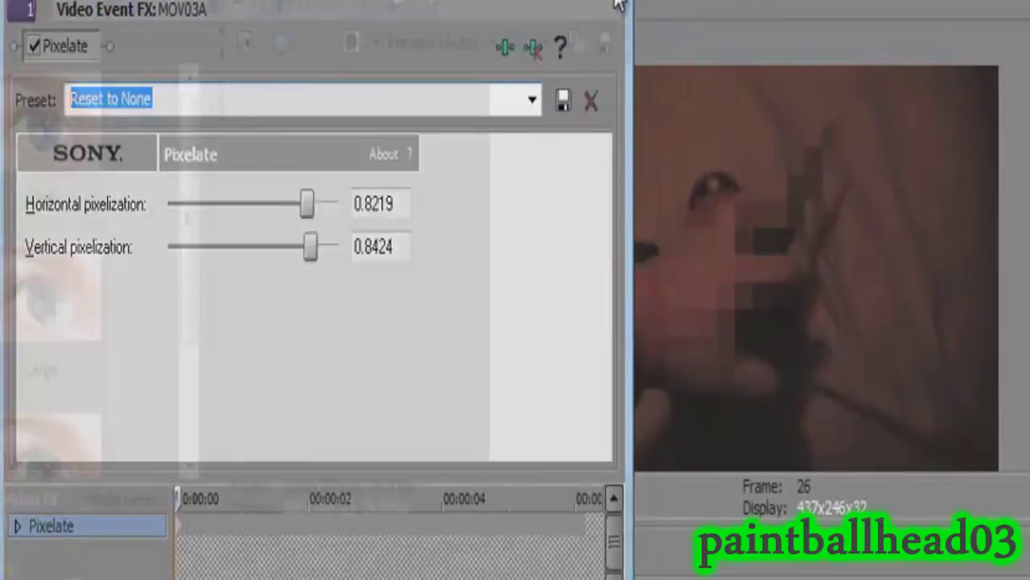